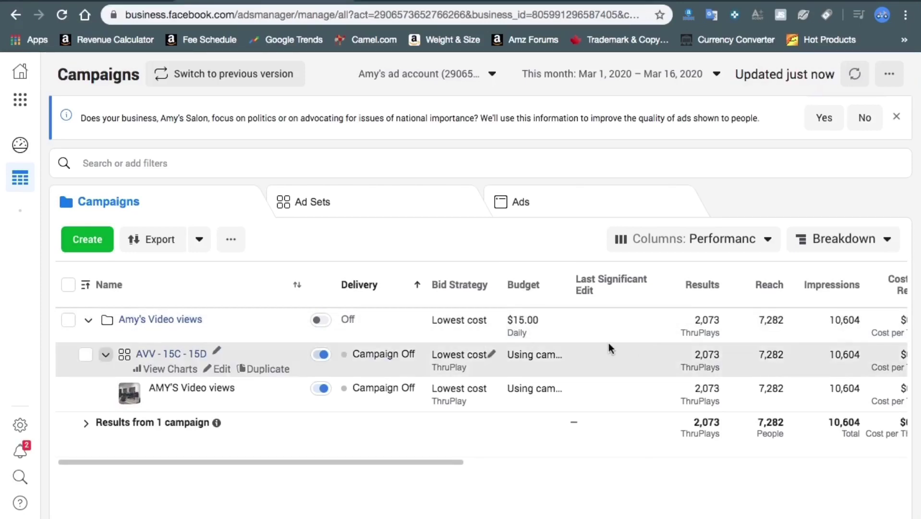
Review the results and cost per result of the Amy's Video views campaign in Ads Manager
{"action": "scroll", "coordinate": [724, 356], "scroll_direction": "right", "scroll_amount": 3}
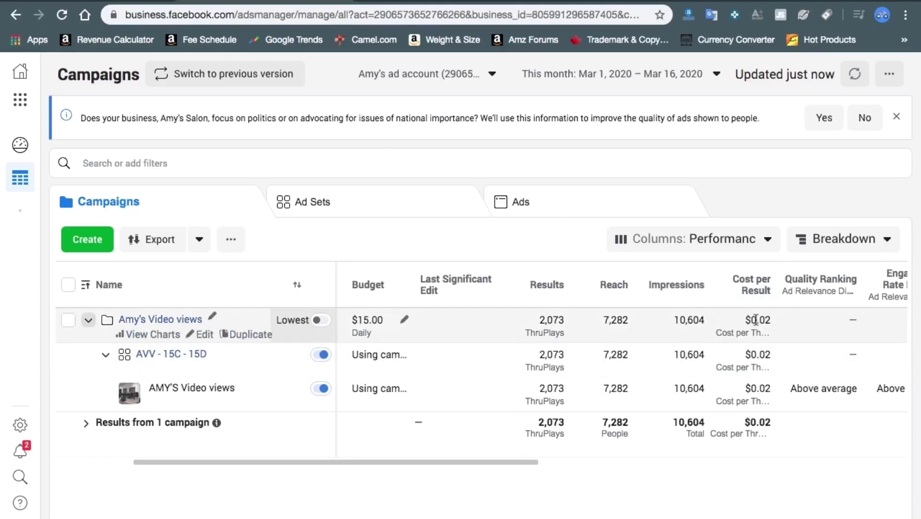
{"action": "scroll", "coordinate": [756, 319], "scroll_direction": "left", "scroll_amount": 3}
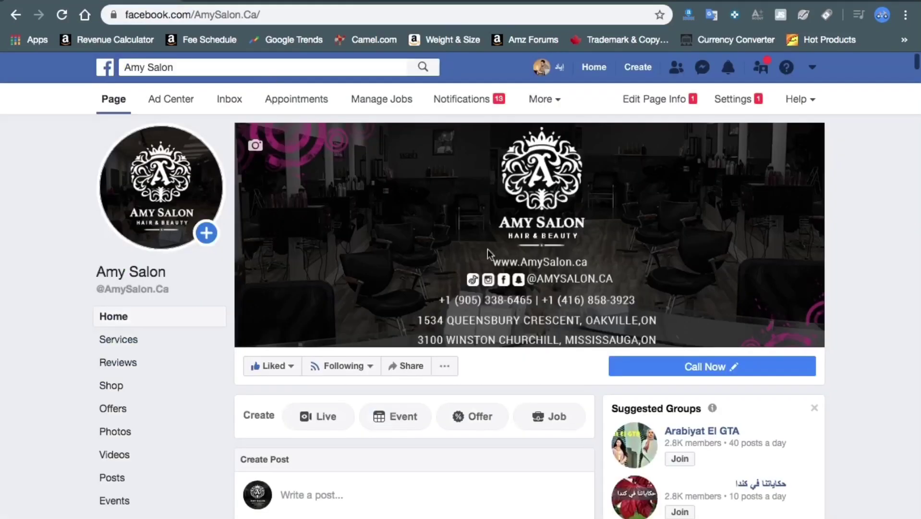
Switch to the Amy Salon Facebook page and look through the reach and engagement of its recent March posts
{"action": "scroll", "coordinate": [480, 298], "scroll_direction": "down", "scroll_amount": 15}
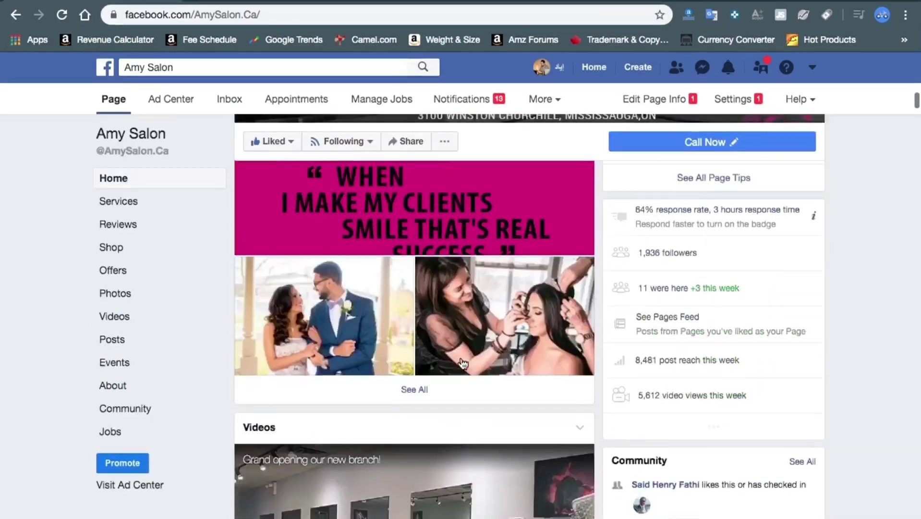
{"action": "scroll", "coordinate": [463, 364], "scroll_direction": "down", "scroll_amount": 15}
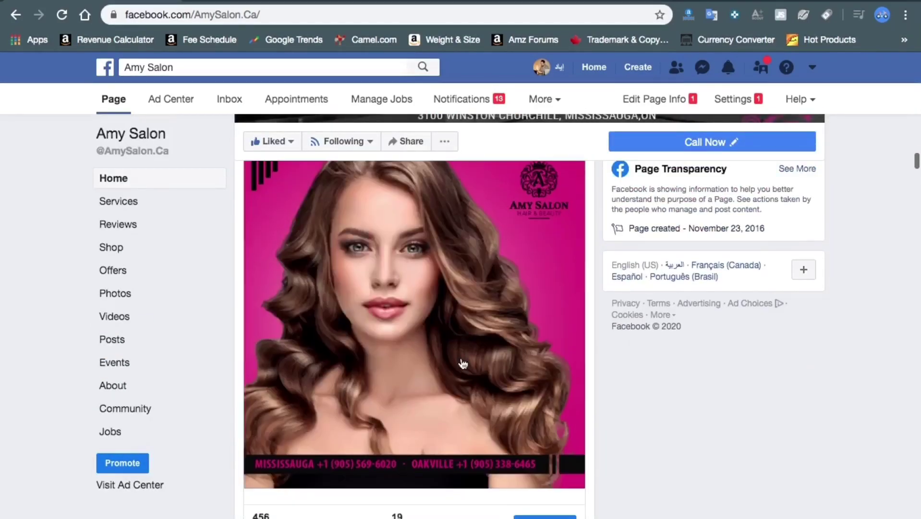
{"action": "scroll", "coordinate": [462, 364], "scroll_direction": "down", "scroll_amount": 15}
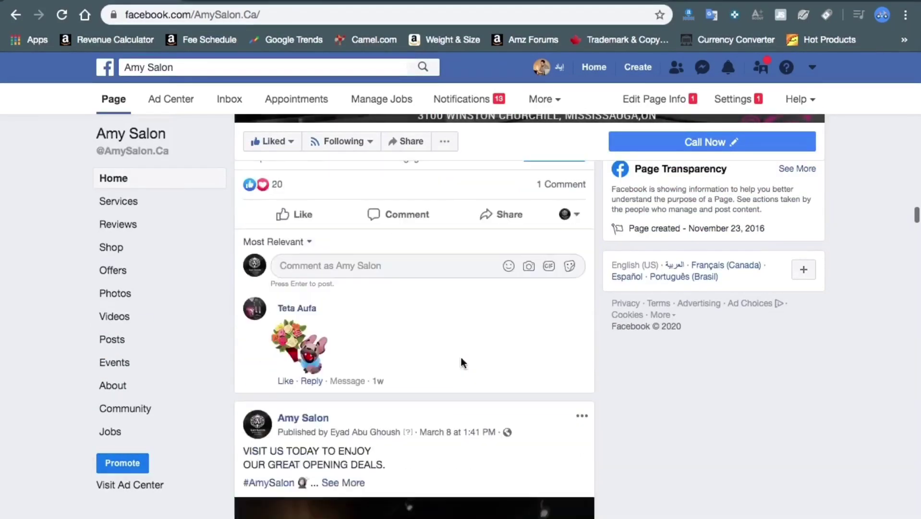
{"action": "scroll", "coordinate": [462, 361], "scroll_direction": "down", "scroll_amount": 10}
{"action": "scroll", "coordinate": [461, 360], "scroll_direction": "up", "scroll_amount": 15}
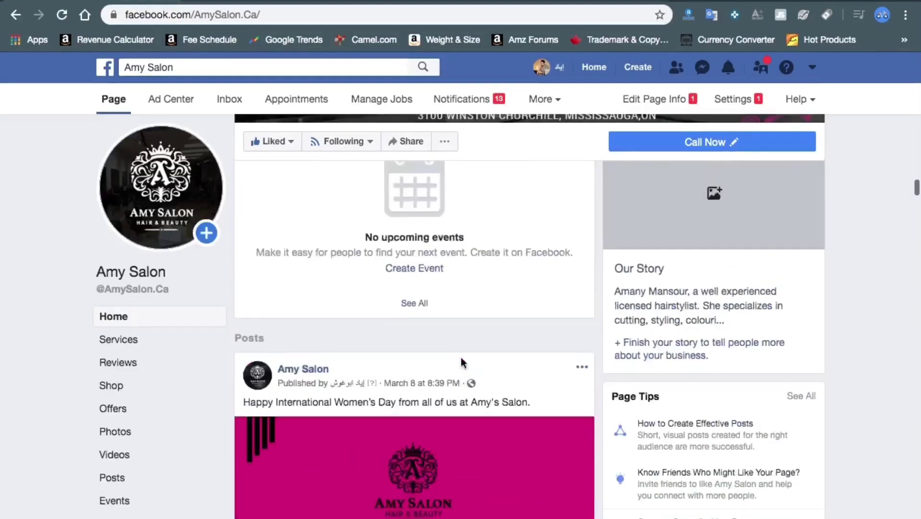
{"action": "scroll", "coordinate": [461, 360], "scroll_direction": "up", "scroll_amount": 15}
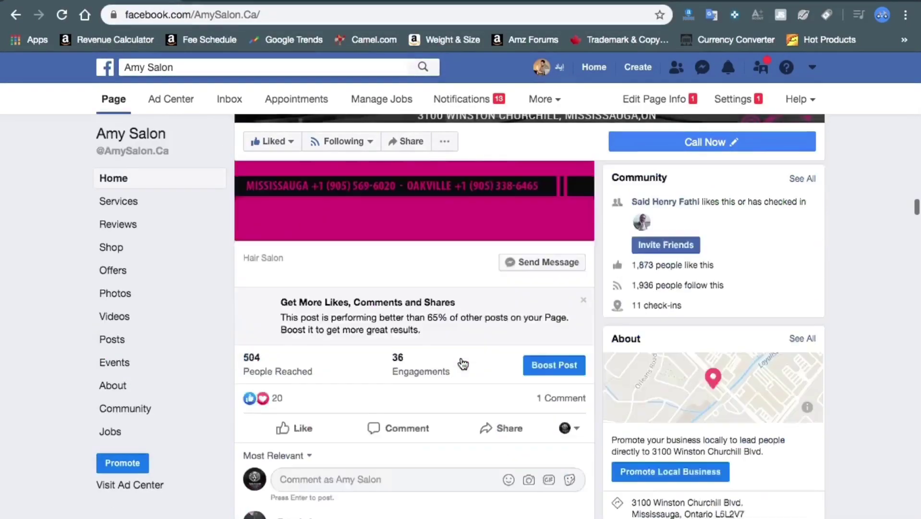
{"action": "scroll", "coordinate": [462, 364], "scroll_direction": "down", "scroll_amount": 10}
{"action": "scroll", "coordinate": [462, 358], "scroll_direction": "up", "scroll_amount": 4}
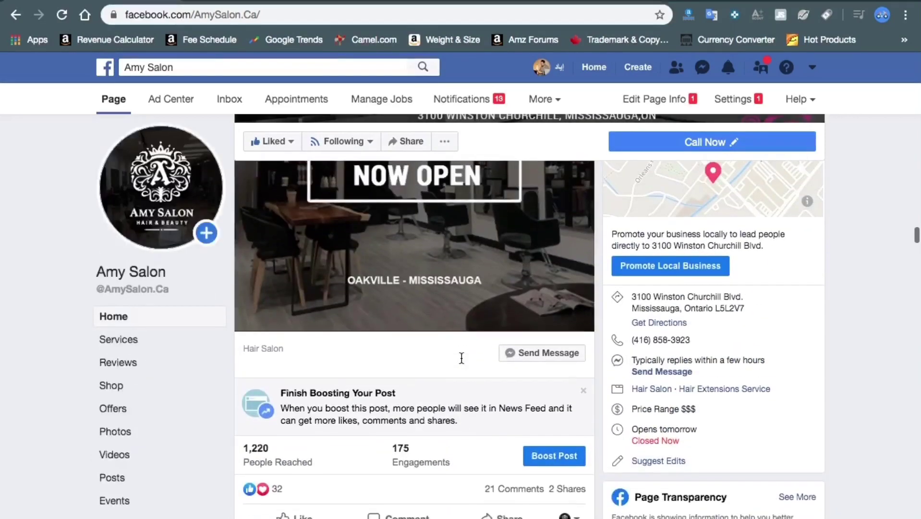
{"action": "scroll", "coordinate": [461, 358], "scroll_direction": "up", "scroll_amount": 5}
{"action": "scroll", "coordinate": [461, 358], "scroll_direction": "down", "scroll_amount": 10}
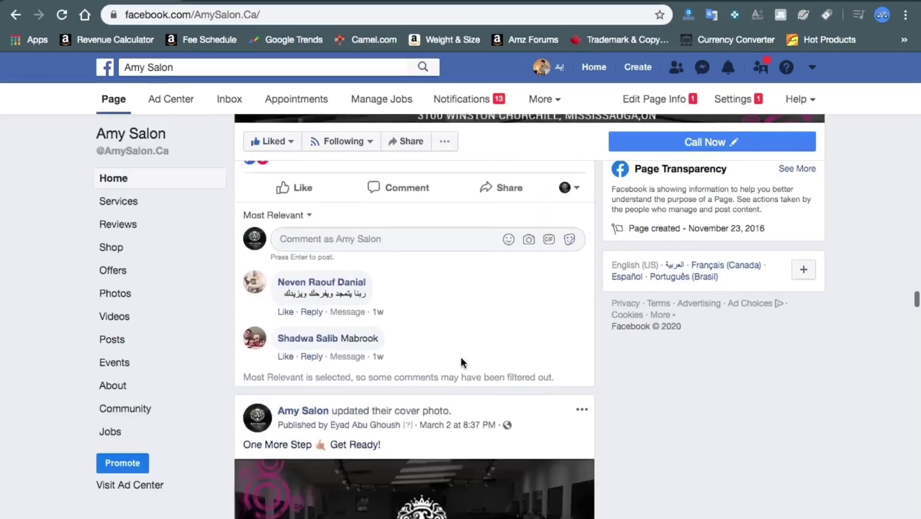
Find the February 29 Oakville soft opening video post and examine its reach, engagements and reactions
{"action": "scroll", "coordinate": [461, 358], "scroll_direction": "down", "scroll_amount": 10}
{"action": "scroll", "coordinate": [461, 358], "scroll_direction": "up", "scroll_amount": 4}
{"action": "scroll", "coordinate": [463, 364], "scroll_direction": "down", "scroll_amount": 2}
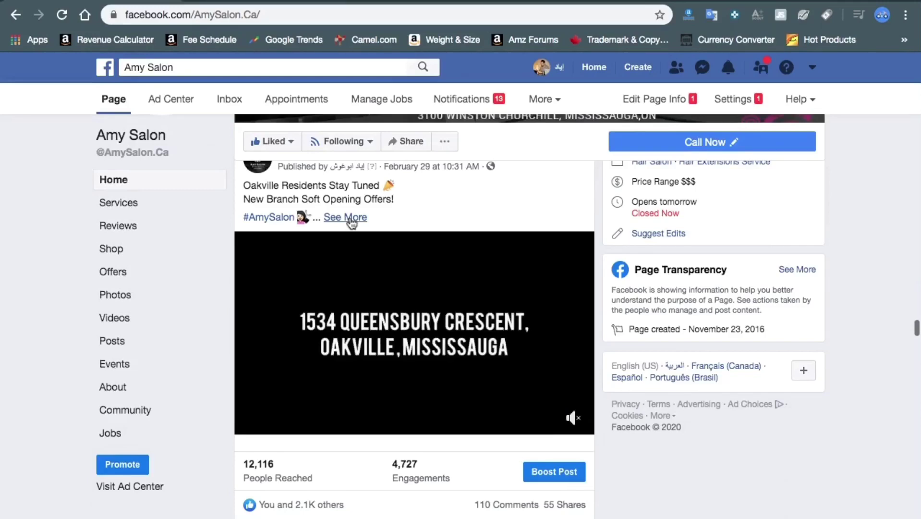
{"action": "scroll", "coordinate": [353, 230], "scroll_direction": "up", "scroll_amount": 1}
{"action": "scroll", "coordinate": [377, 385], "scroll_direction": "down", "scroll_amount": 3}
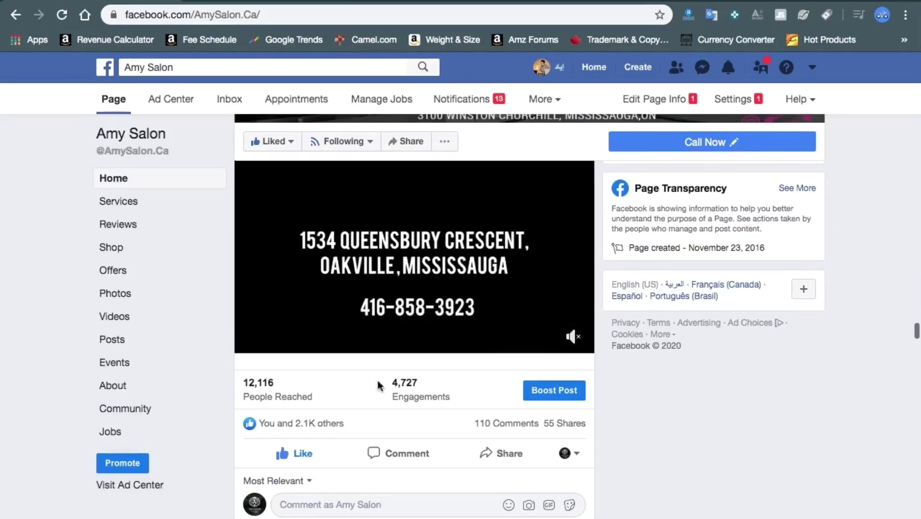
{"action": "scroll", "coordinate": [383, 397], "scroll_direction": "down", "scroll_amount": 2}
{"action": "mouse_move", "coordinate": [319, 322]}
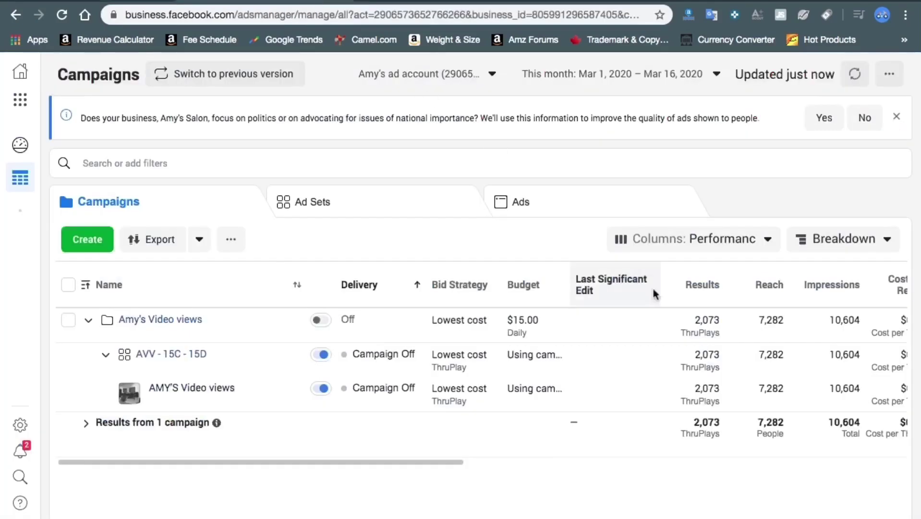
Switch back to Ads Manager and check the schedule and video play metrics of the Amy's Video views campaign
{"action": "scroll", "coordinate": [648, 354], "scroll_direction": "right", "scroll_amount": 10}
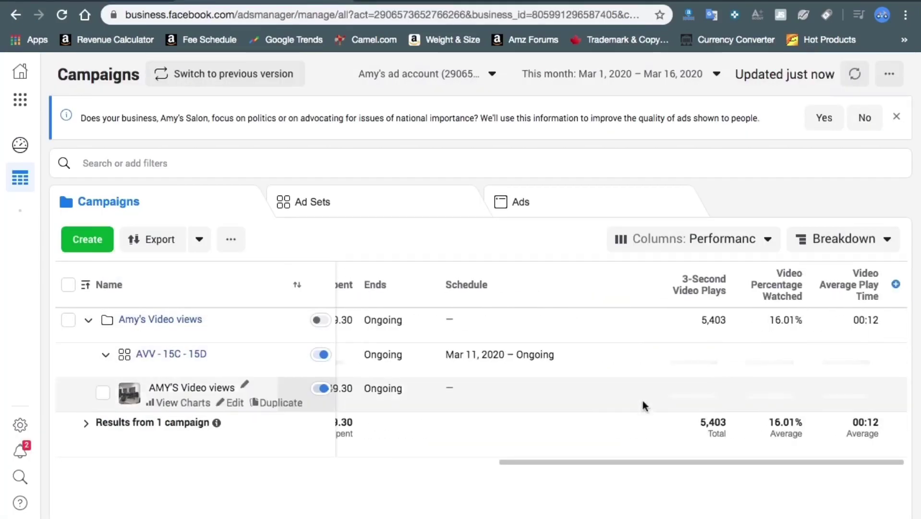
{"action": "scroll", "coordinate": [520, 383], "scroll_direction": "left", "scroll_amount": 4}
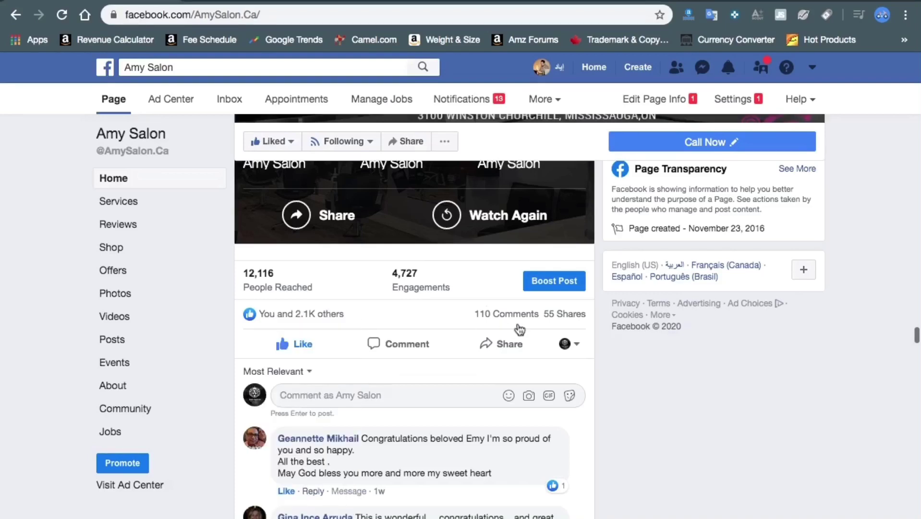
Return to the Facebook page and inspect the comments, shares and reactions on the February 29 video post
{"action": "mouse_move", "coordinate": [507, 322]}
{"action": "mouse_move", "coordinate": [566, 322]}
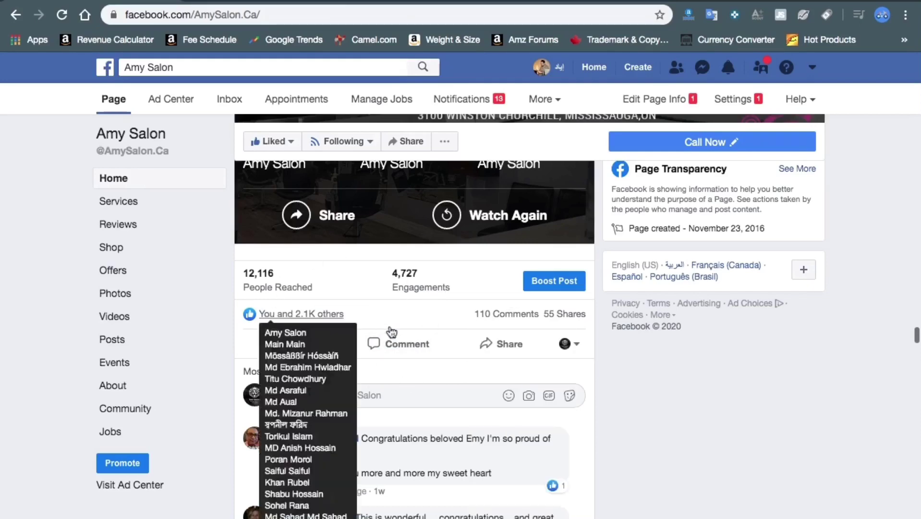
{"action": "scroll", "coordinate": [486, 330], "scroll_direction": "up", "scroll_amount": 2}
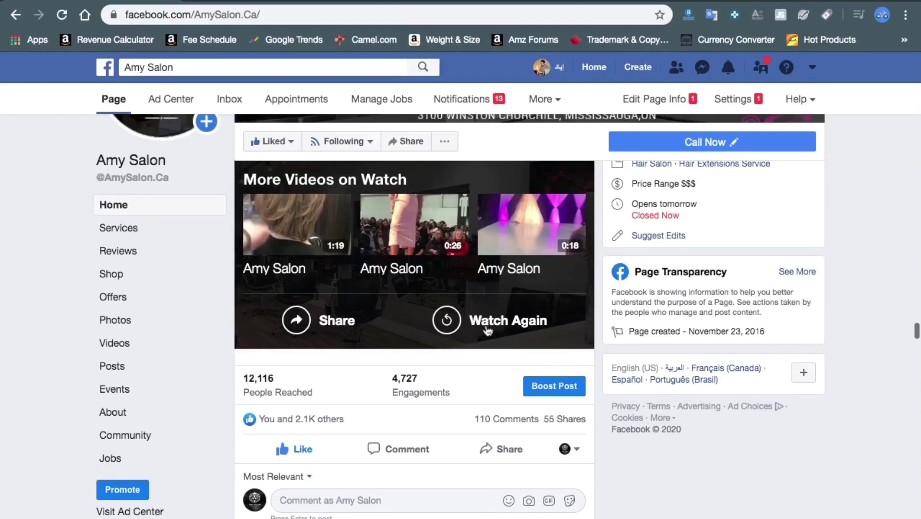
{"action": "scroll", "coordinate": [487, 331], "scroll_direction": "up", "scroll_amount": 1}
{"action": "scroll", "coordinate": [487, 330], "scroll_direction": "up", "scroll_amount": 1}
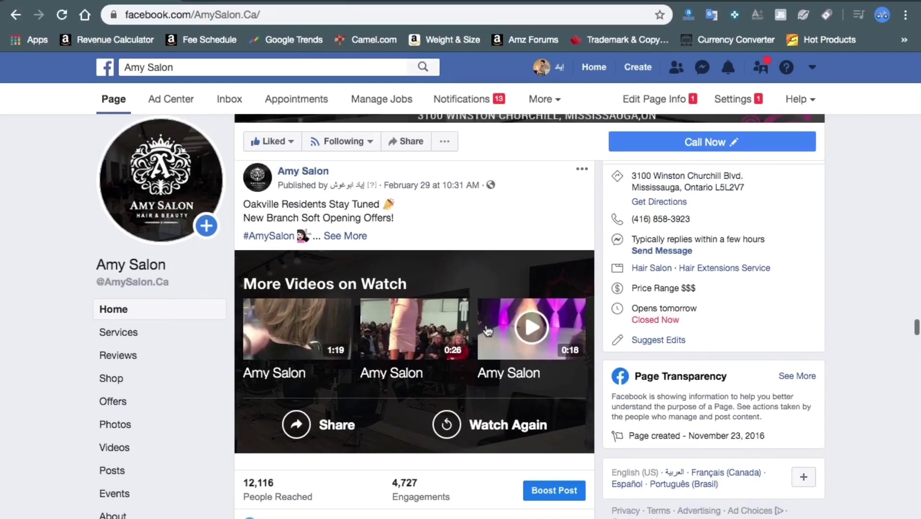
{"action": "scroll", "coordinate": [487, 331], "scroll_direction": "down", "scroll_amount": 1}
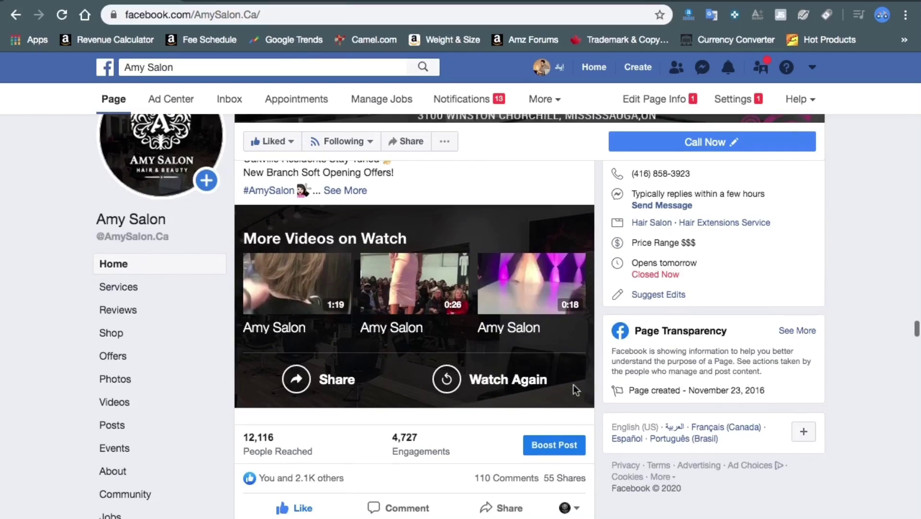
{"action": "scroll", "coordinate": [573, 384], "scroll_direction": "up", "scroll_amount": 1}
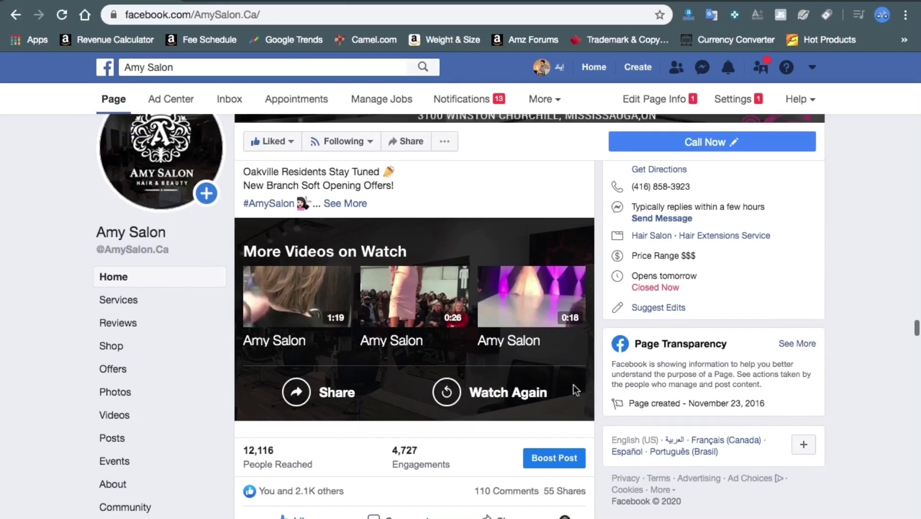
Compare the reach and engagement of the page's other posts, from the cover photo update to the February 20 hair video
{"action": "scroll", "coordinate": [475, 342], "scroll_direction": "up", "scroll_amount": 6}
{"action": "scroll", "coordinate": [474, 346], "scroll_direction": "up", "scroll_amount": 8}
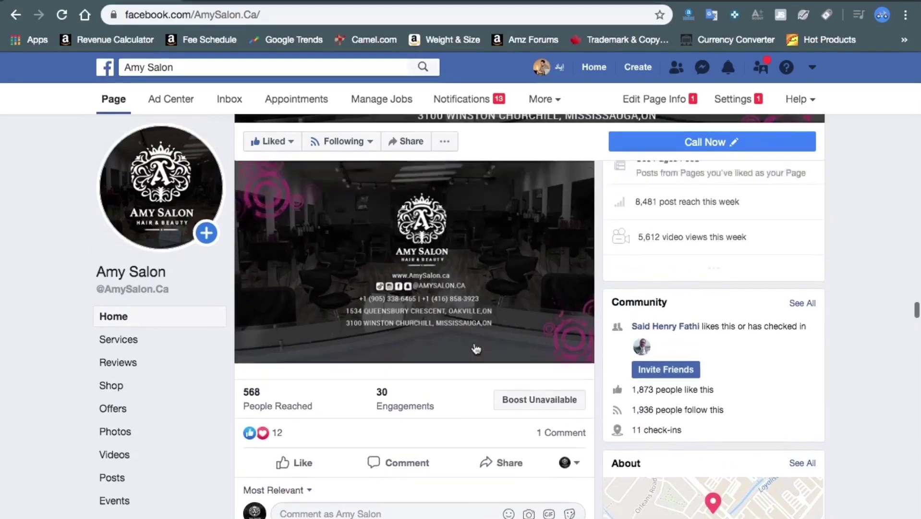
{"action": "scroll", "coordinate": [476, 347], "scroll_direction": "down", "scroll_amount": 20}
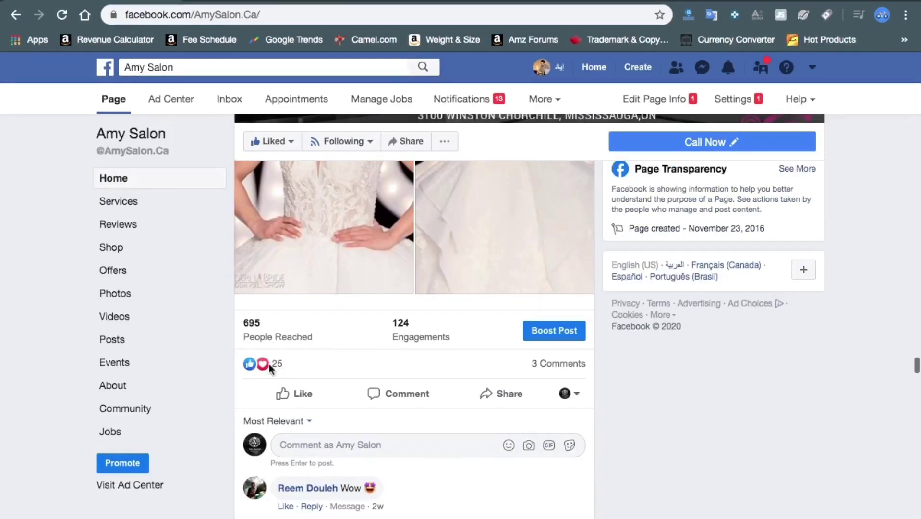
{"action": "scroll", "coordinate": [374, 409], "scroll_direction": "down", "scroll_amount": 11}
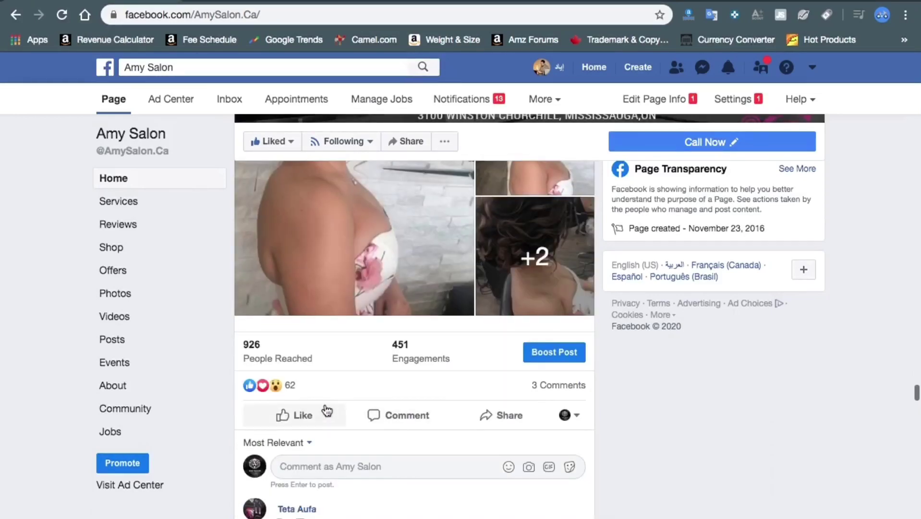
{"action": "scroll", "coordinate": [295, 386], "scroll_direction": "down", "scroll_amount": 8}
{"action": "scroll", "coordinate": [295, 387], "scroll_direction": "down", "scroll_amount": 6}
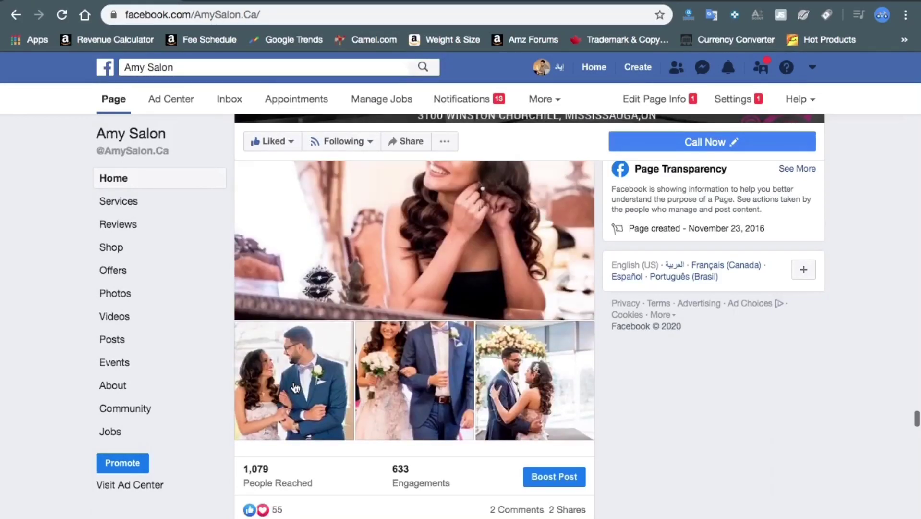
{"action": "scroll", "coordinate": [313, 404], "scroll_direction": "down", "scroll_amount": 6}
{"action": "scroll", "coordinate": [313, 404], "scroll_direction": "down", "scroll_amount": 5}
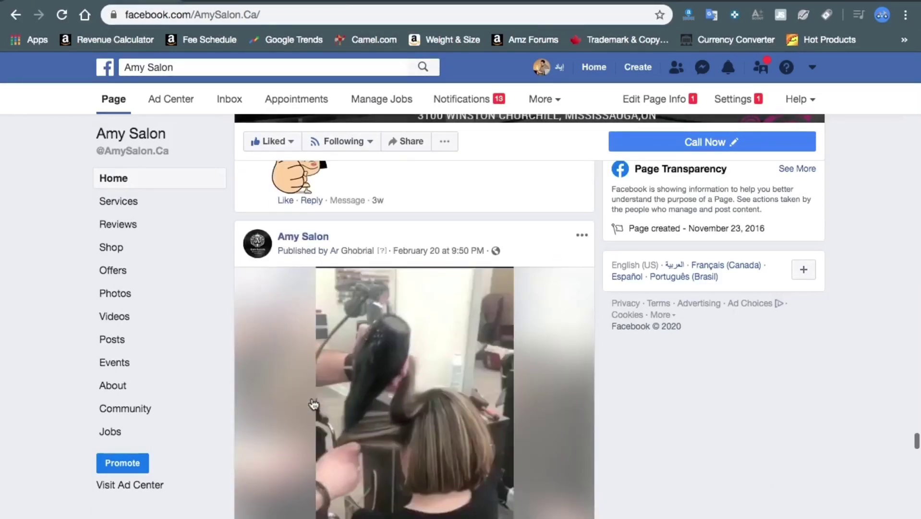
{"action": "mouse_move", "coordinate": [280, 505]}
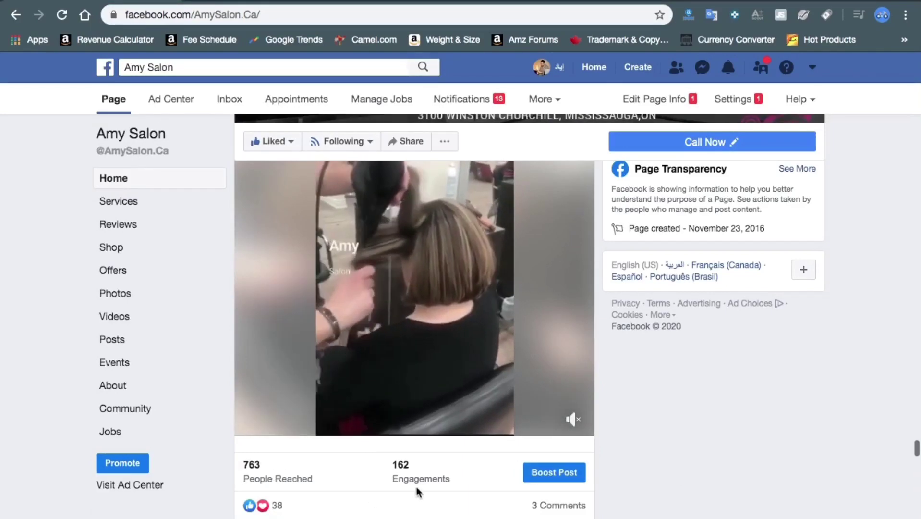
Examine the reach, reactions and comments of the bridal hairstyle photo post with the floral dress
{"action": "scroll", "coordinate": [417, 487], "scroll_direction": "up", "scroll_amount": 15}
{"action": "scroll", "coordinate": [418, 493], "scroll_direction": "down", "scroll_amount": 4}
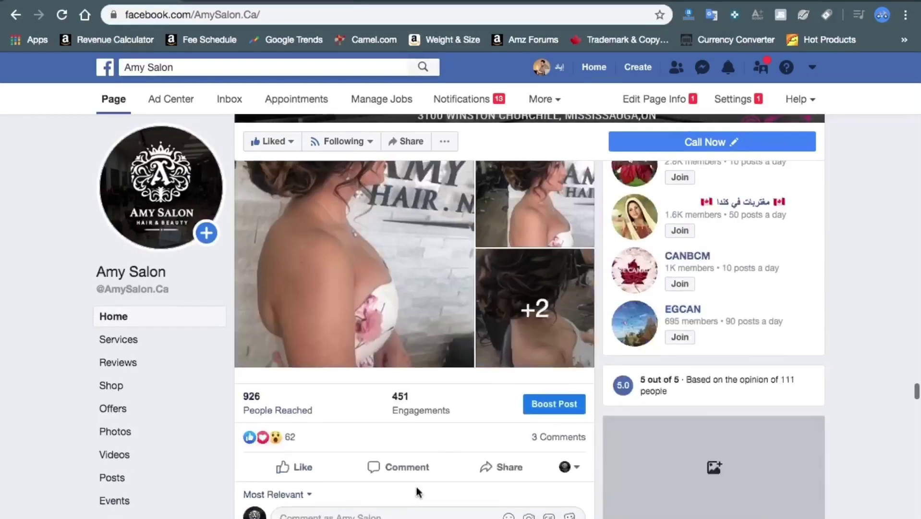
{"action": "scroll", "coordinate": [417, 491], "scroll_direction": "up", "scroll_amount": 1}
{"action": "scroll", "coordinate": [481, 451], "scroll_direction": "down", "scroll_amount": 3}
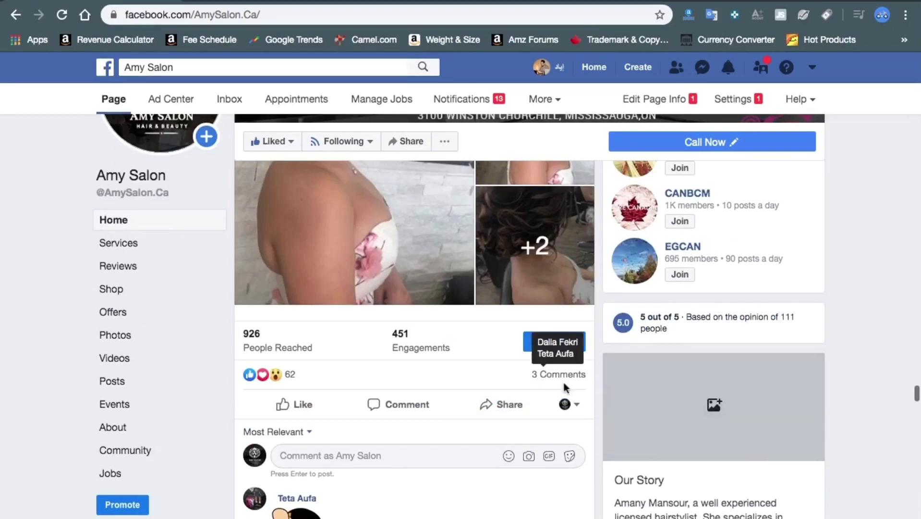
Go back to the February 29 Oakville soft opening video post and recheck its engagement figures
{"action": "scroll", "coordinate": [524, 378], "scroll_direction": "up", "scroll_amount": 15}
{"action": "scroll", "coordinate": [491, 391], "scroll_direction": "up", "scroll_amount": 10}
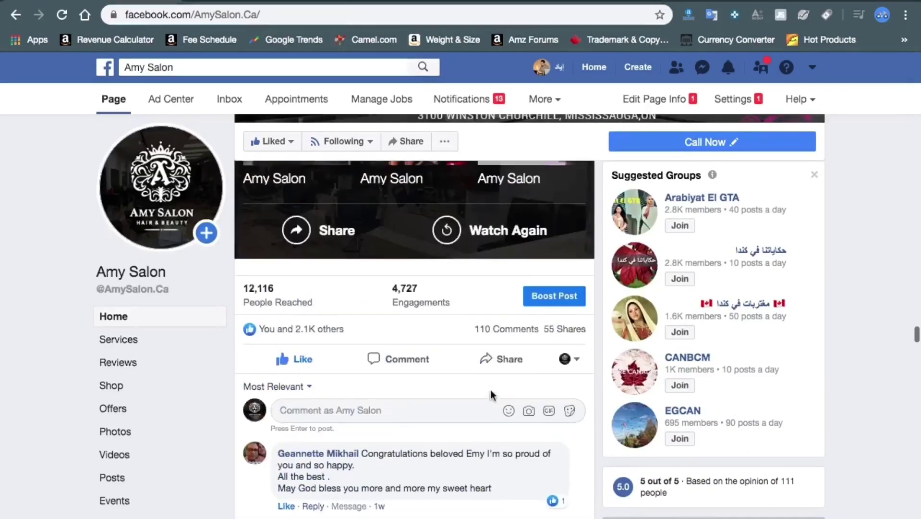
{"action": "scroll", "coordinate": [490, 390], "scroll_direction": "down", "scroll_amount": 2}
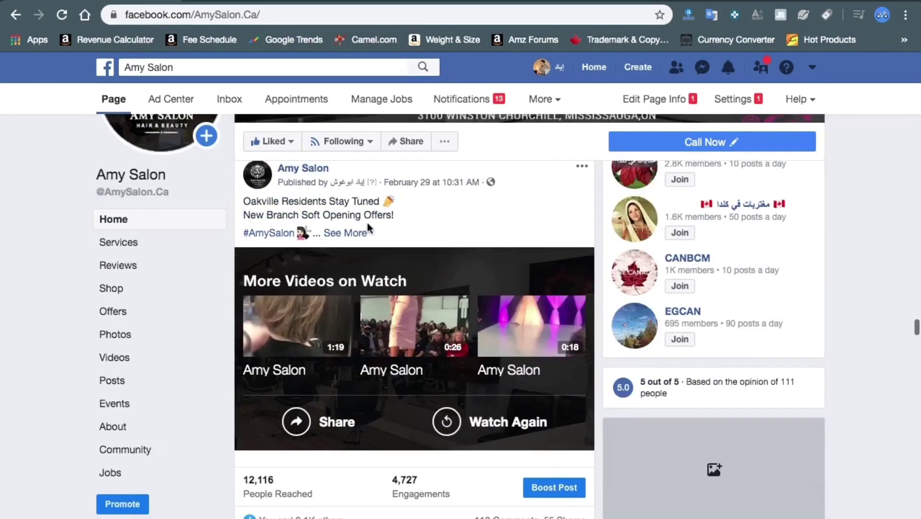
{"action": "scroll", "coordinate": [359, 299], "scroll_direction": "down", "scroll_amount": 2}
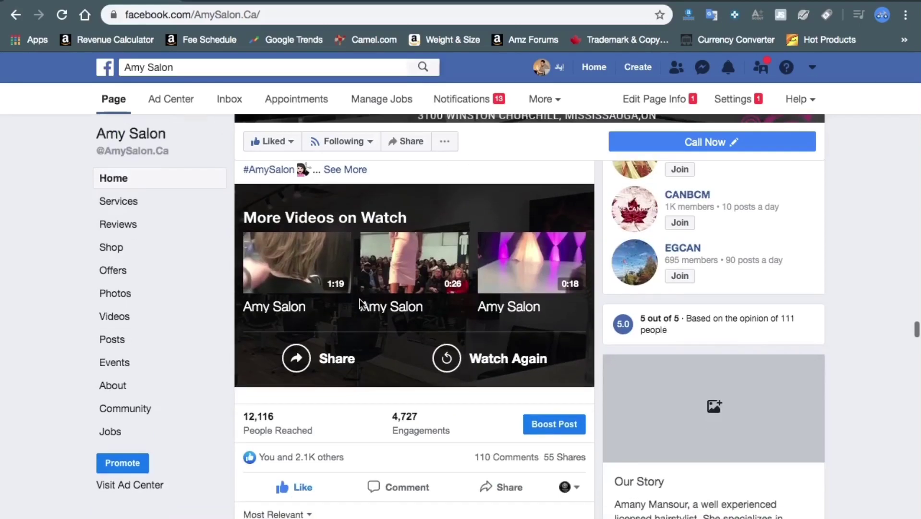
{"action": "scroll", "coordinate": [520, 255], "scroll_direction": "up", "scroll_amount": 4}
Expand the full text of the February 29 video post and review its contact details and hashtags
{"action": "left_click", "coordinate": [585, 219]}
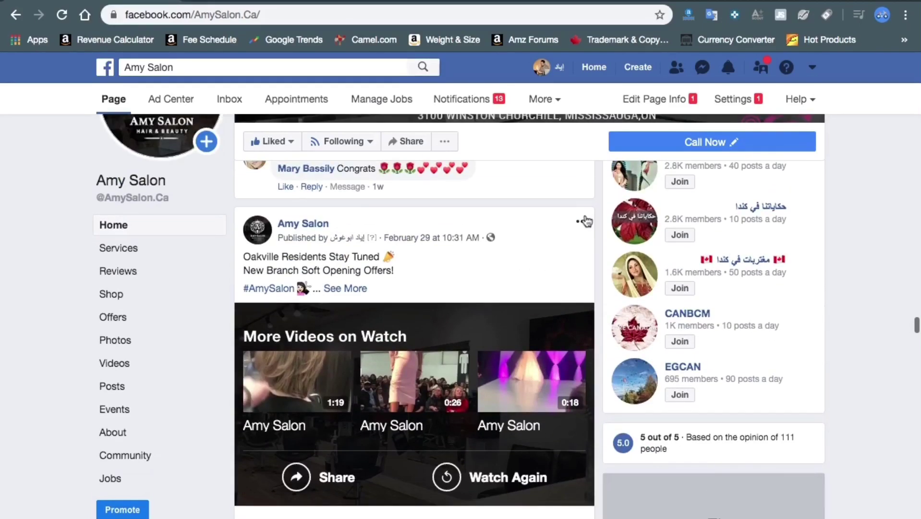
{"action": "left_click", "coordinate": [334, 289]}
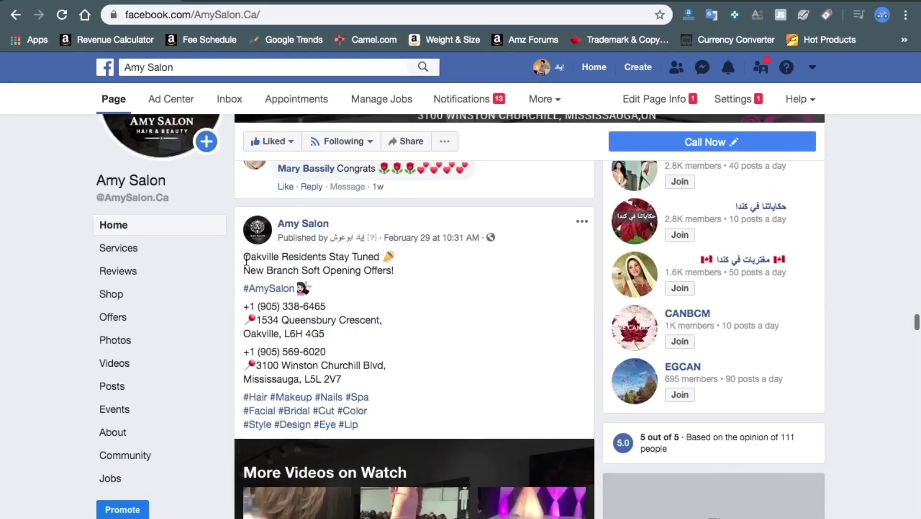
{"action": "left_click_drag", "start_coordinate": [244, 259], "coordinate": [395, 422]}
{"action": "left_click", "coordinate": [381, 415]}
{"action": "scroll", "coordinate": [359, 358], "scroll_direction": "down", "scroll_amount": 3}
{"action": "scroll", "coordinate": [360, 355], "scroll_direction": "up", "scroll_amount": 2}
{"action": "scroll", "coordinate": [360, 358], "scroll_direction": "down", "scroll_amount": 2}
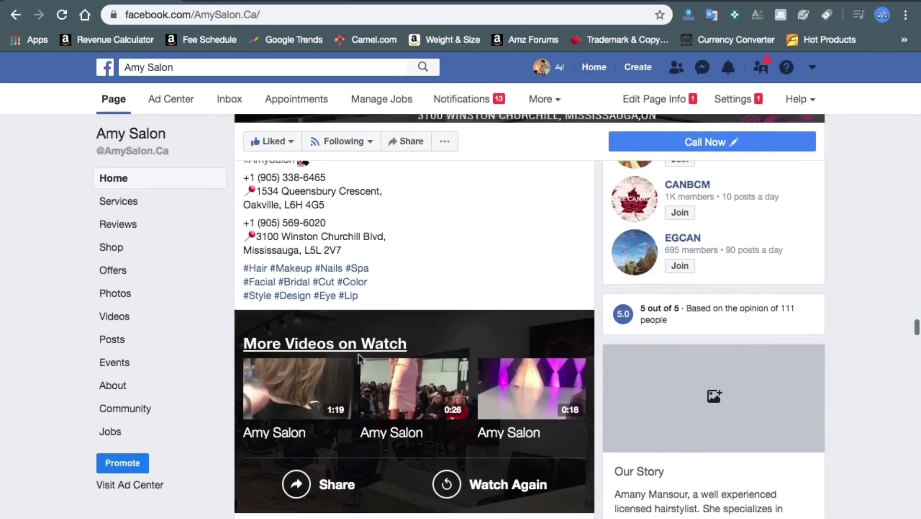
Look through the options for the February 29 video post, and examine its engagement and list of commenters
{"action": "scroll", "coordinate": [507, 198], "scroll_direction": "up", "scroll_amount": 2}
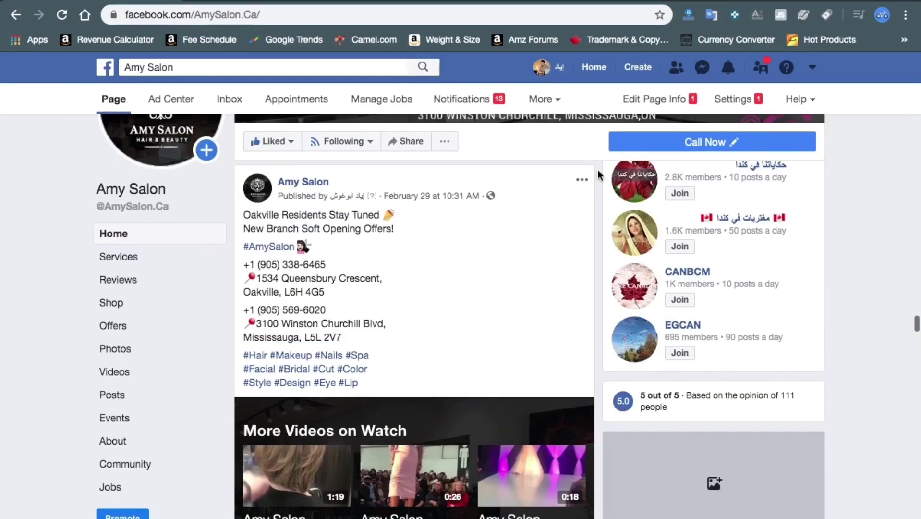
{"action": "left_click", "coordinate": [582, 181]}
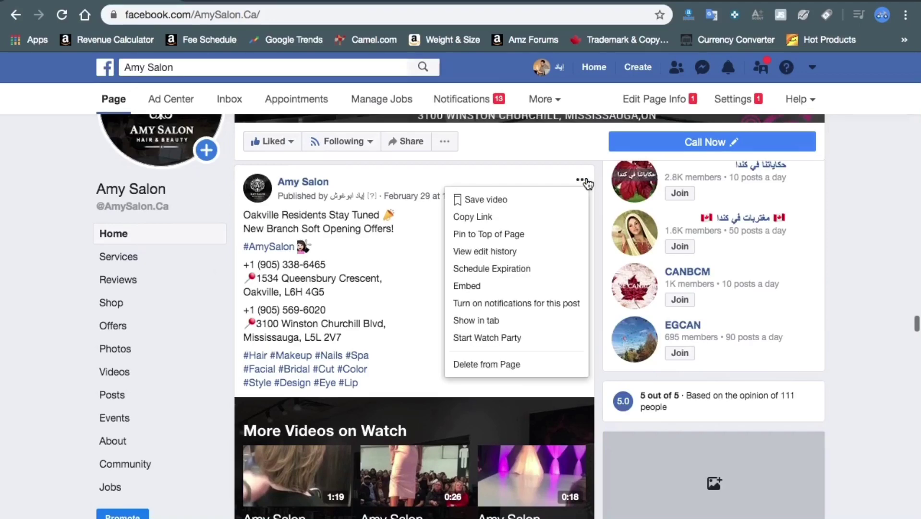
{"action": "left_click", "coordinate": [581, 181]}
{"action": "scroll", "coordinate": [337, 438], "scroll_direction": "down", "scroll_amount": 4}
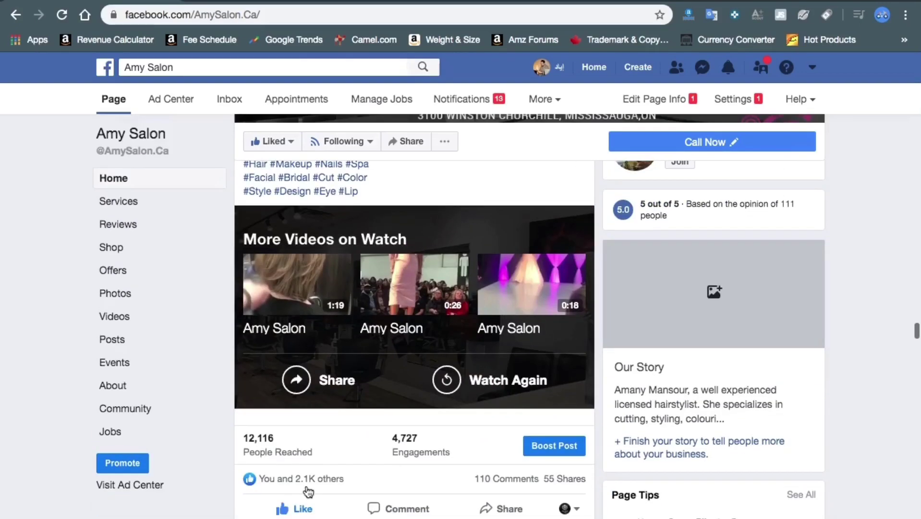
{"action": "mouse_move", "coordinate": [500, 485]}
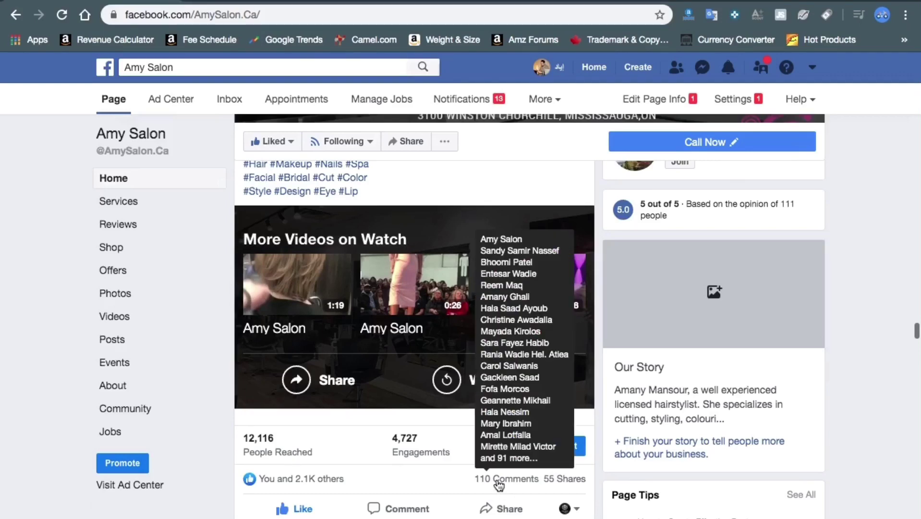
{"action": "scroll", "coordinate": [500, 486], "scroll_direction": "down", "scroll_amount": 1}
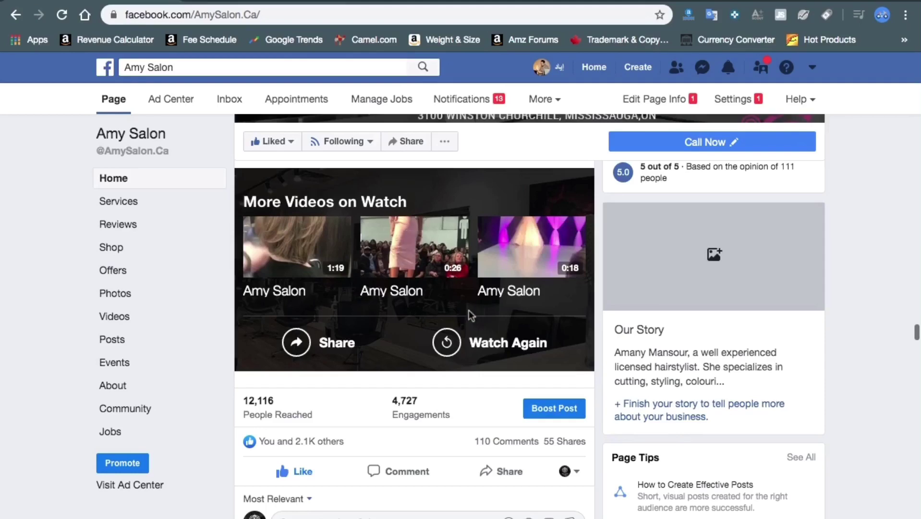
Compare the video post's publication date with the schedule of the AVV - 15C - 15D ad set in Ads Manager
{"action": "scroll", "coordinate": [437, 292], "scroll_direction": "up", "scroll_amount": 3}
{"action": "scroll", "coordinate": [435, 286], "scroll_direction": "up", "scroll_amount": 3}
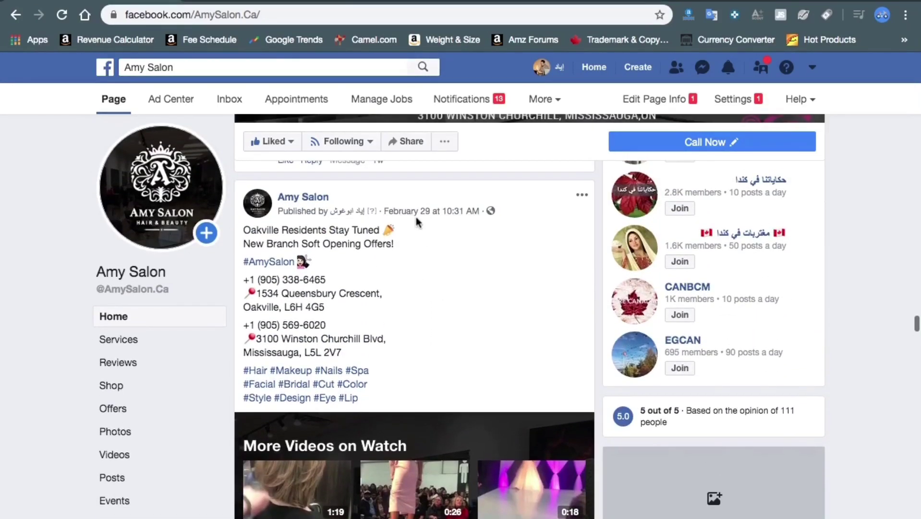
{"action": "left_click", "coordinate": [246, 4]}
{"action": "mouse_move", "coordinate": [423, 220]}
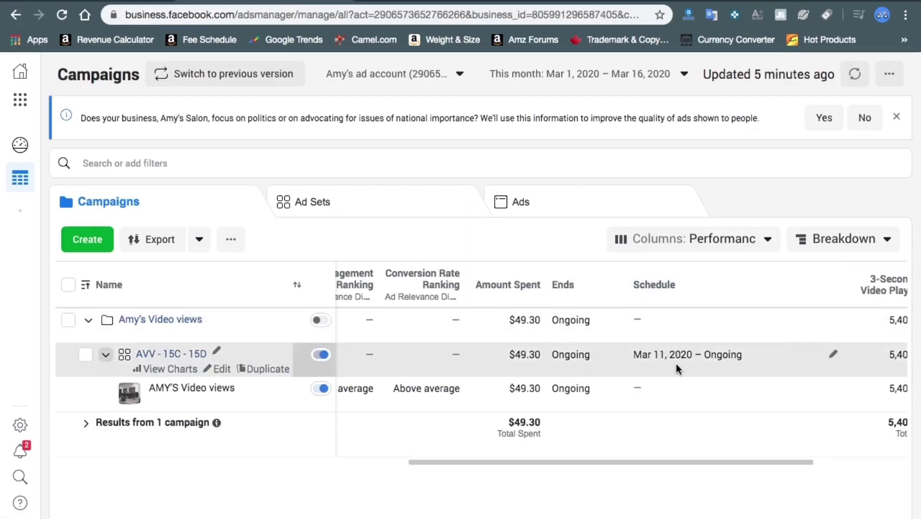
{"action": "mouse_move", "coordinate": [664, 359]}
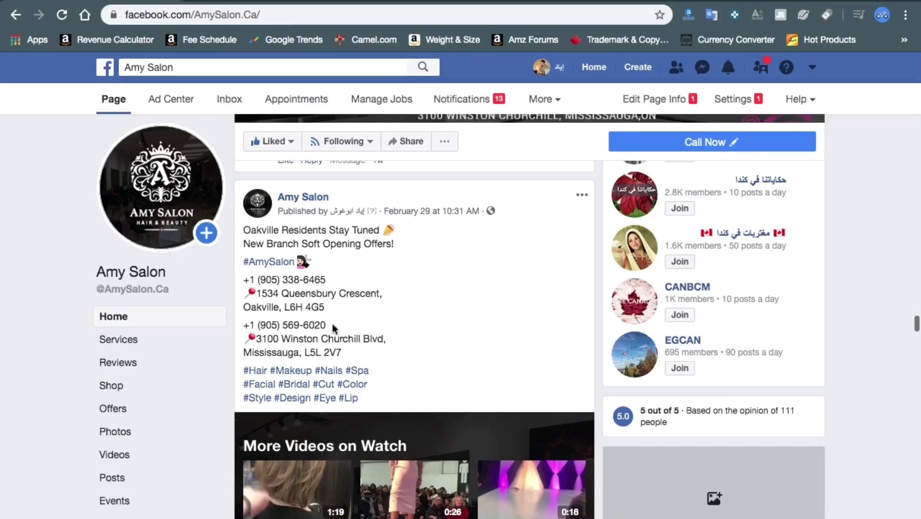
Return to the February 29 post on the Amy Salon page and look for an edit option among its post options
{"action": "scroll", "coordinate": [336, 326], "scroll_direction": "down", "scroll_amount": 5}
{"action": "scroll", "coordinate": [381, 340], "scroll_direction": "up", "scroll_amount": 4}
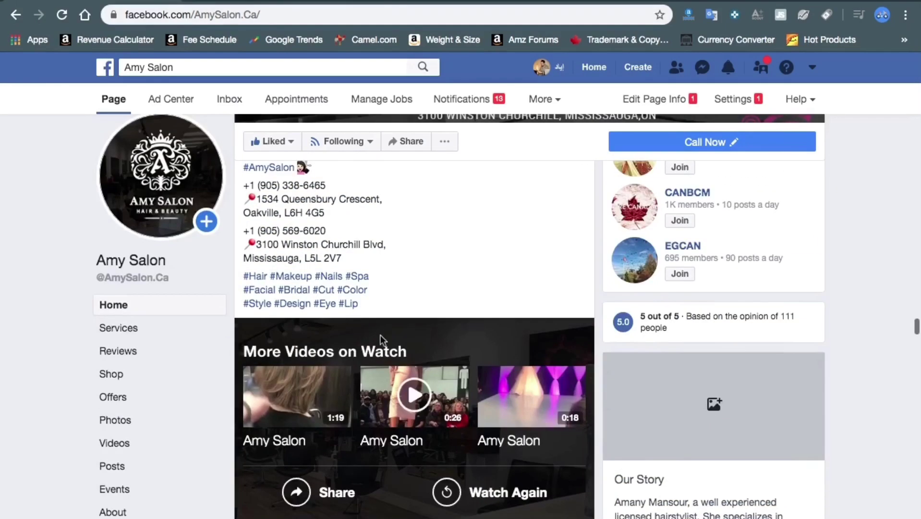
{"action": "scroll", "coordinate": [401, 258], "scroll_direction": "up", "scroll_amount": 1}
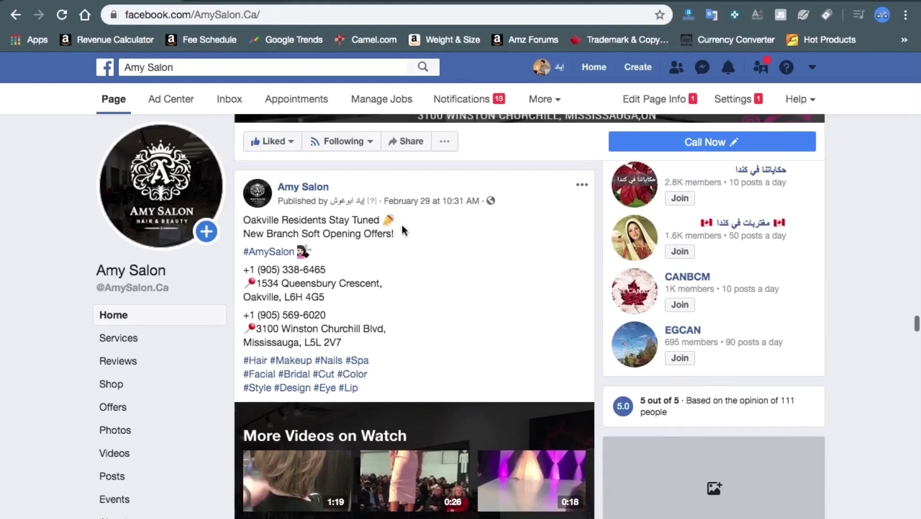
{"action": "left_click", "coordinate": [583, 185]}
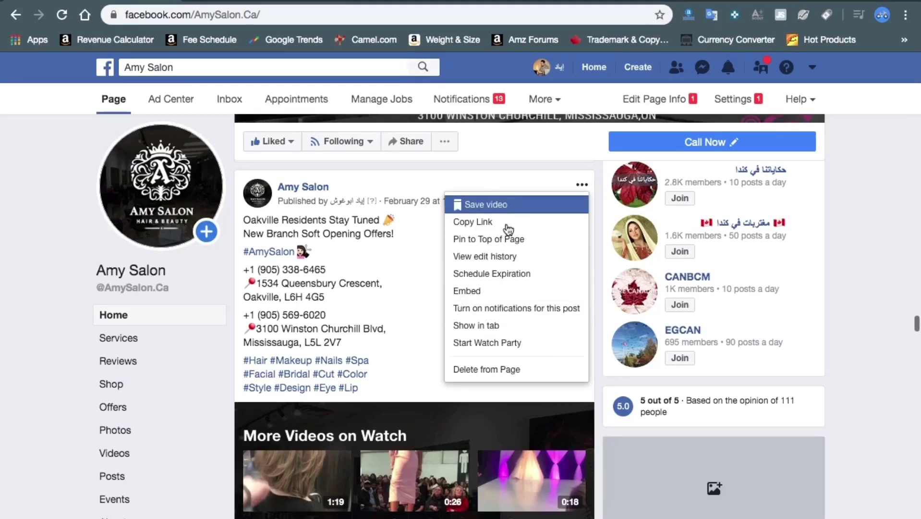
{"action": "left_click", "coordinate": [403, 275]}
{"action": "scroll", "coordinate": [402, 275], "scroll_direction": "down", "scroll_amount": 3}
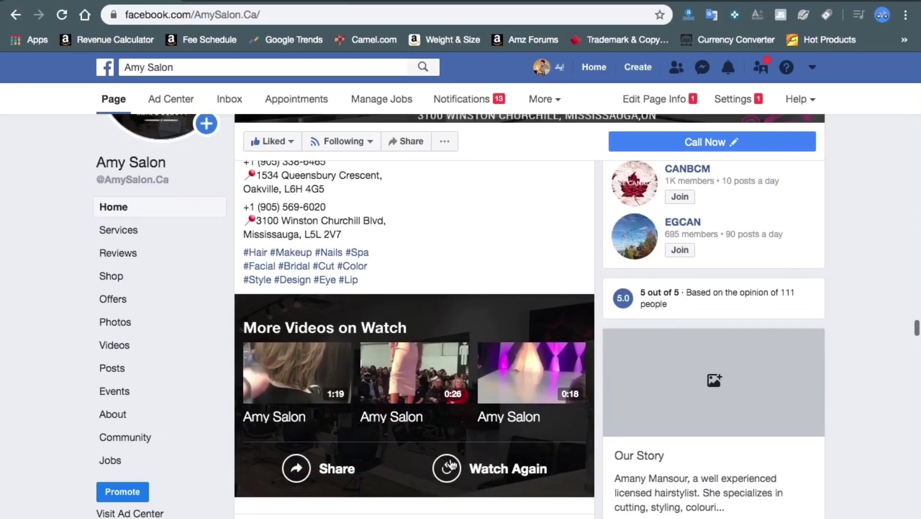
Open the February 29 post's video on its own page and try to edit the video
{"action": "left_click", "coordinate": [417, 370]}
{"action": "left_click", "coordinate": [416, 371]}
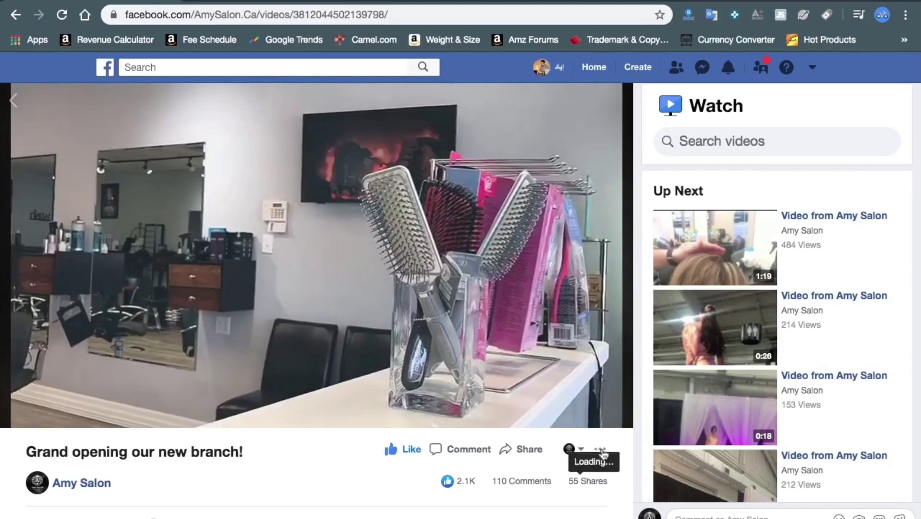
{"action": "left_click", "coordinate": [600, 450]}
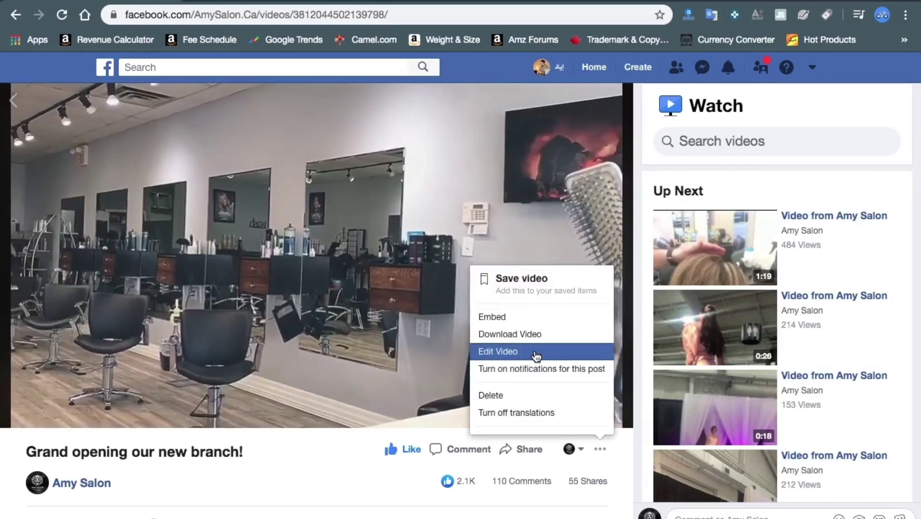
{"action": "left_click", "coordinate": [535, 352]}
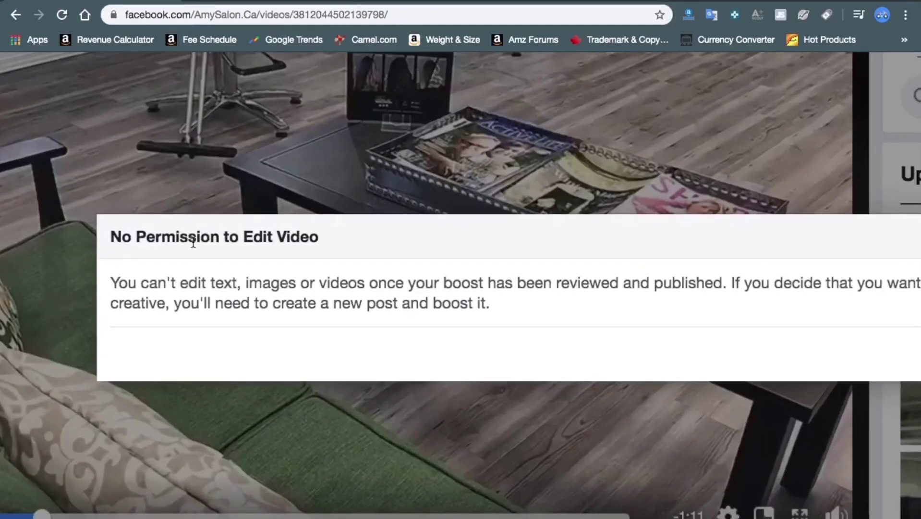
Read the notice about editing a boosted video, dismiss it, and look over the video's details
{"action": "double_click", "coordinate": [198, 235]}
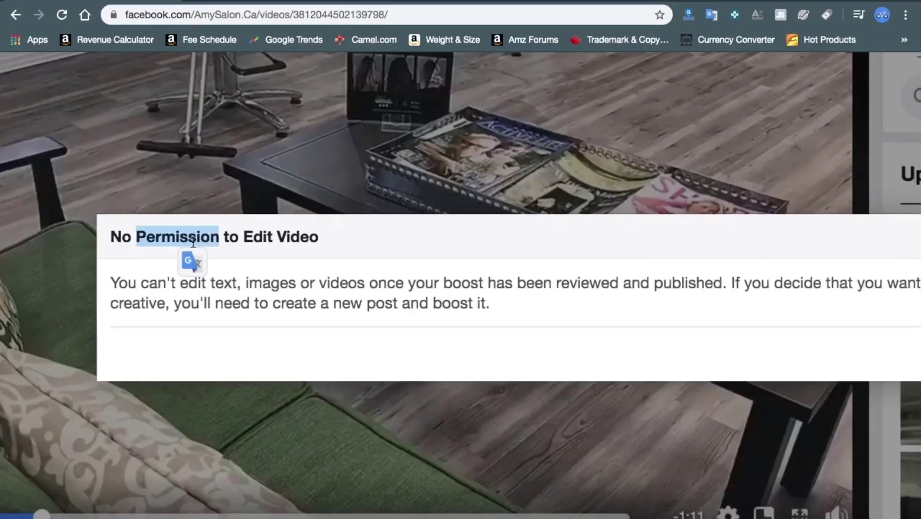
{"action": "triple_click", "coordinate": [193, 242]}
{"action": "double_click", "coordinate": [251, 236]}
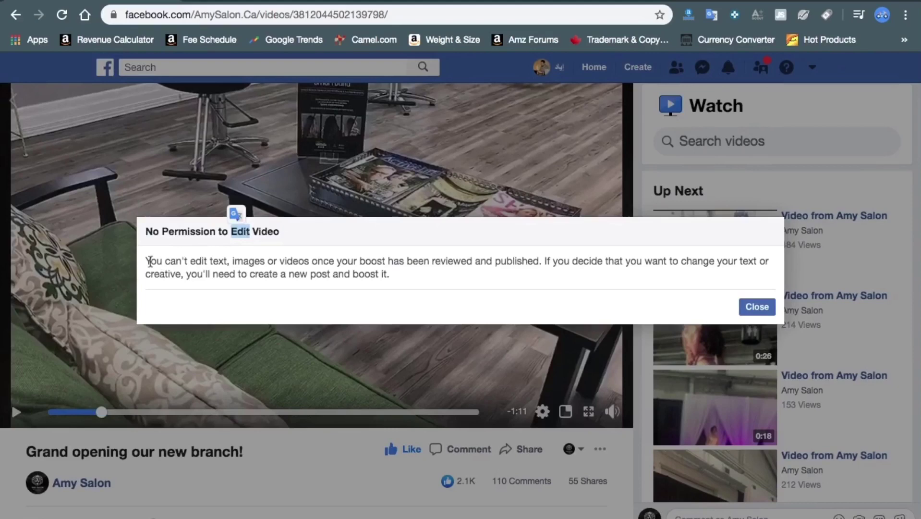
{"action": "left_click_drag", "start_coordinate": [150, 262], "coordinate": [240, 264]}
{"action": "left_click", "coordinate": [240, 264]}
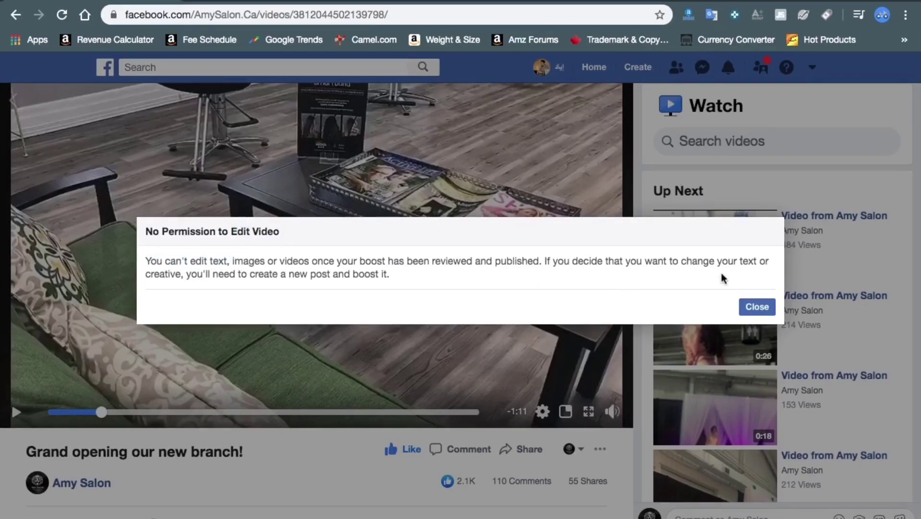
{"action": "left_click", "coordinate": [757, 306]}
{"action": "scroll", "coordinate": [528, 384], "scroll_direction": "down", "scroll_amount": 2}
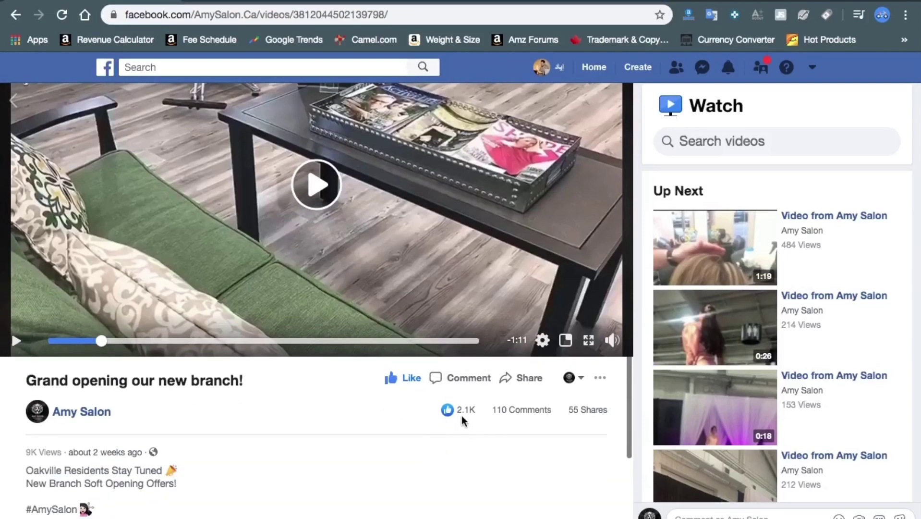
{"action": "scroll", "coordinate": [462, 416], "scroll_direction": "up", "scroll_amount": 2}
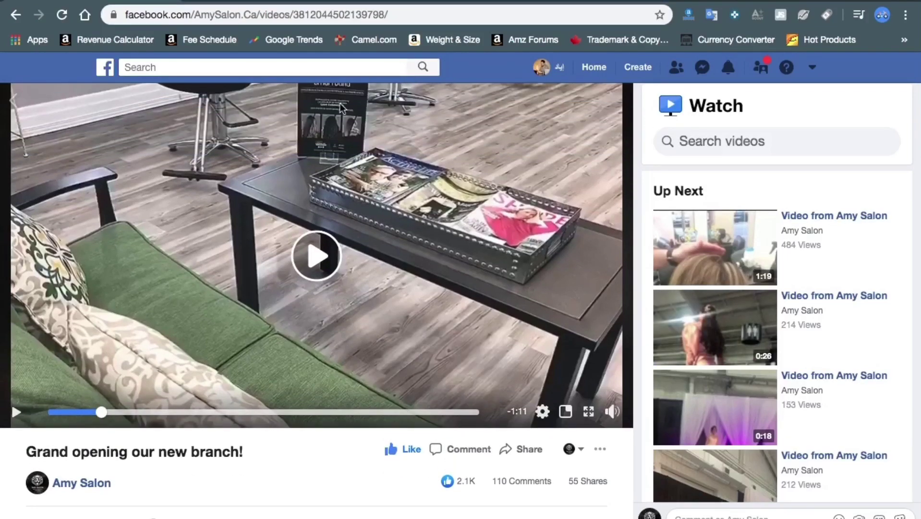
Check the campaign, ad set and ad levels of Amy's Video views in Ads Manager, and revisit the published video's description
{"action": "left_click", "coordinate": [276, 3]}
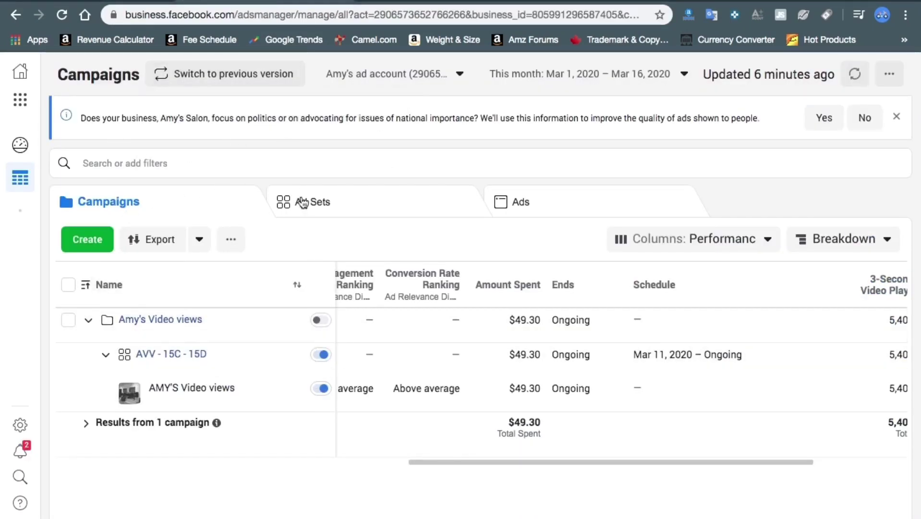
{"action": "mouse_move", "coordinate": [172, 313]}
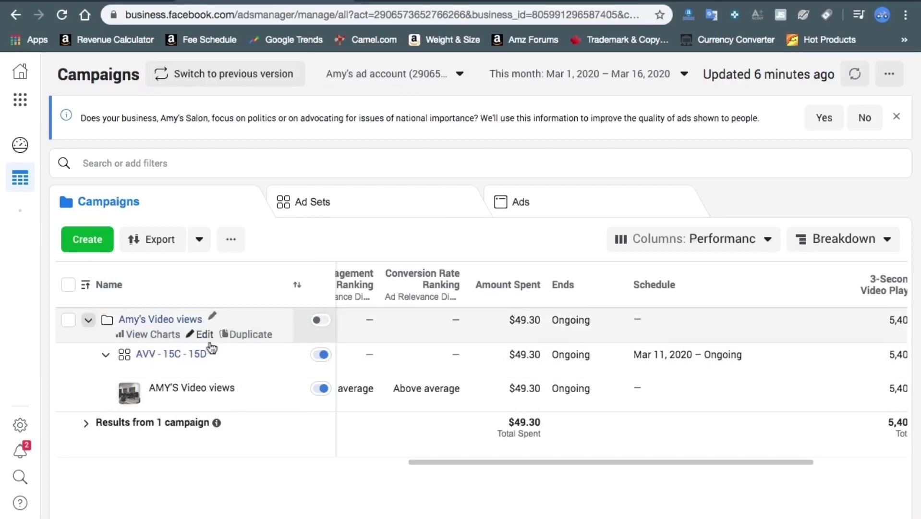
{"action": "mouse_move", "coordinate": [240, 385]}
{"action": "mouse_move", "coordinate": [222, 317]}
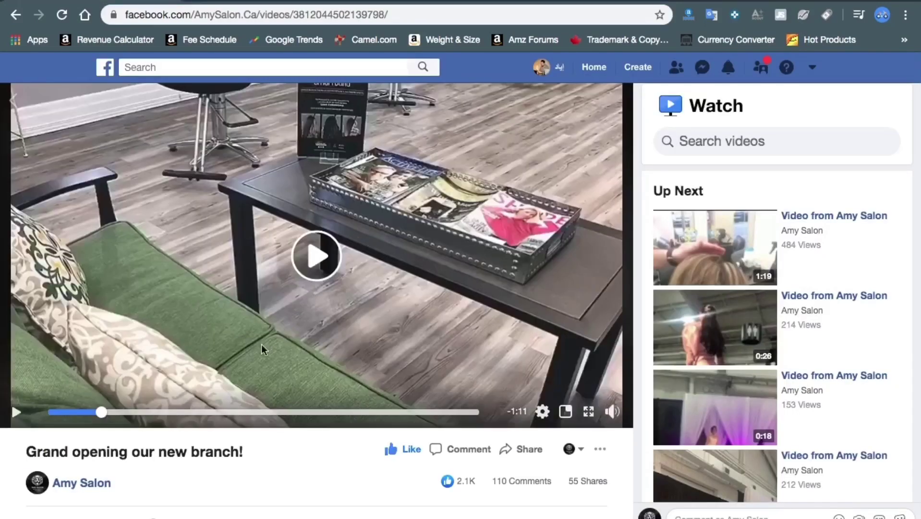
{"action": "scroll", "coordinate": [227, 457], "scroll_direction": "down", "scroll_amount": 2}
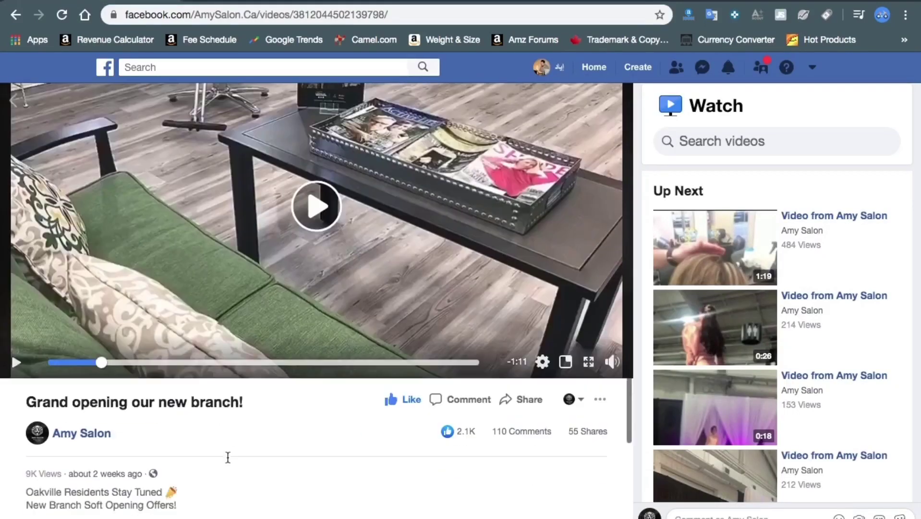
{"action": "scroll", "coordinate": [227, 457], "scroll_direction": "down", "scroll_amount": 3}
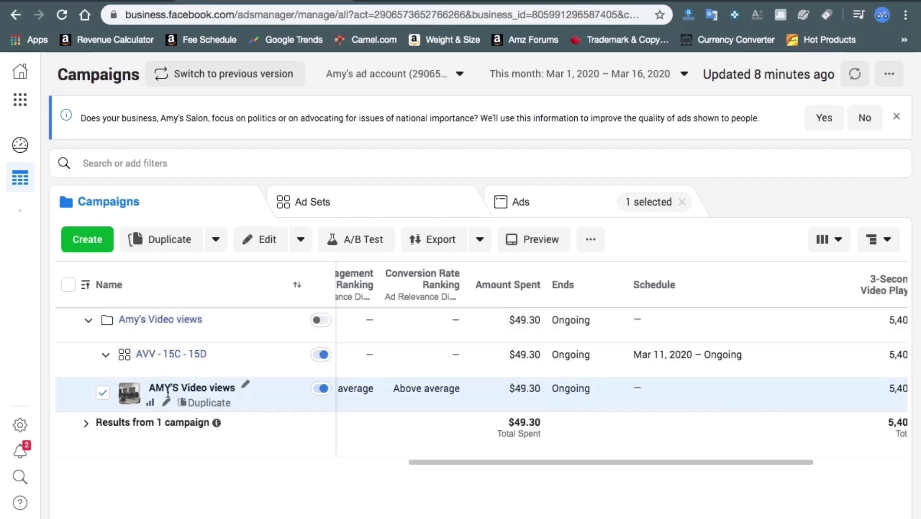
Expand the Amy's Video views campaign down to ad level in Ads Manager and open the AMY'S Video views ad for editing
{"action": "left_click", "coordinate": [105, 355]}
{"action": "left_click", "coordinate": [89, 320]}
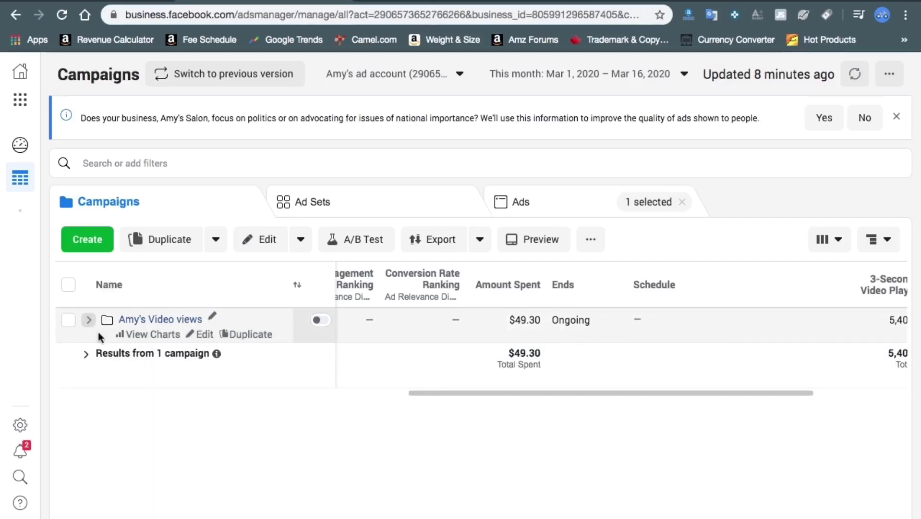
{"action": "left_click", "coordinate": [88, 320]}
{"action": "left_click", "coordinate": [105, 355]}
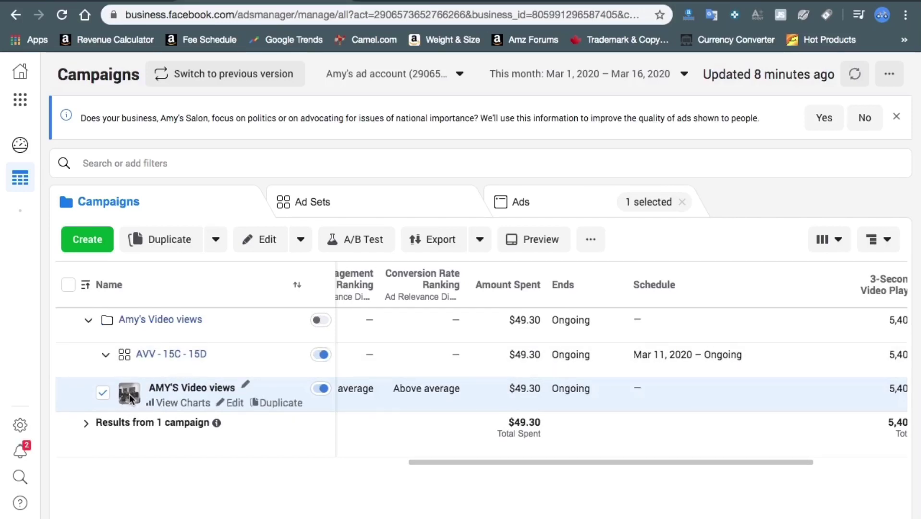
{"action": "left_click", "coordinate": [233, 403]}
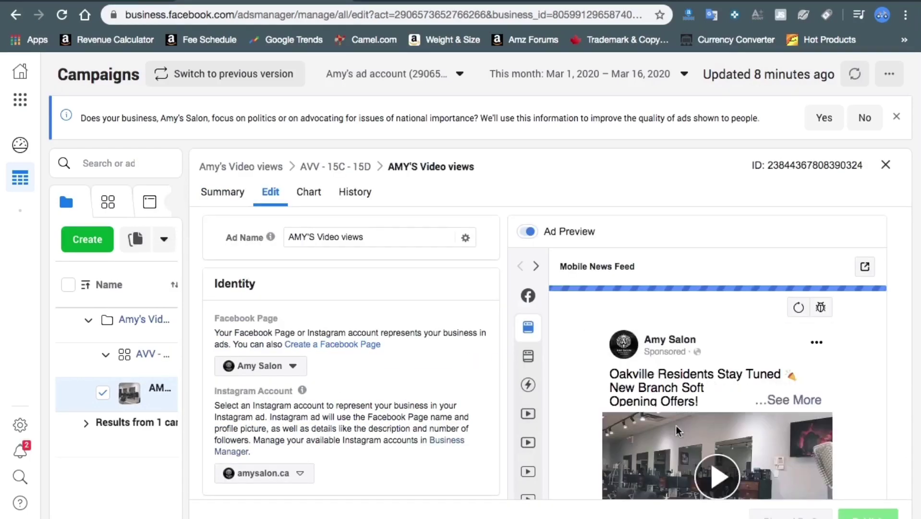
Review the engagement in the ad's Mobile News Feed preview and the existing Facebook post the ad uses
{"action": "scroll", "coordinate": [676, 425], "scroll_direction": "down", "scroll_amount": 3}
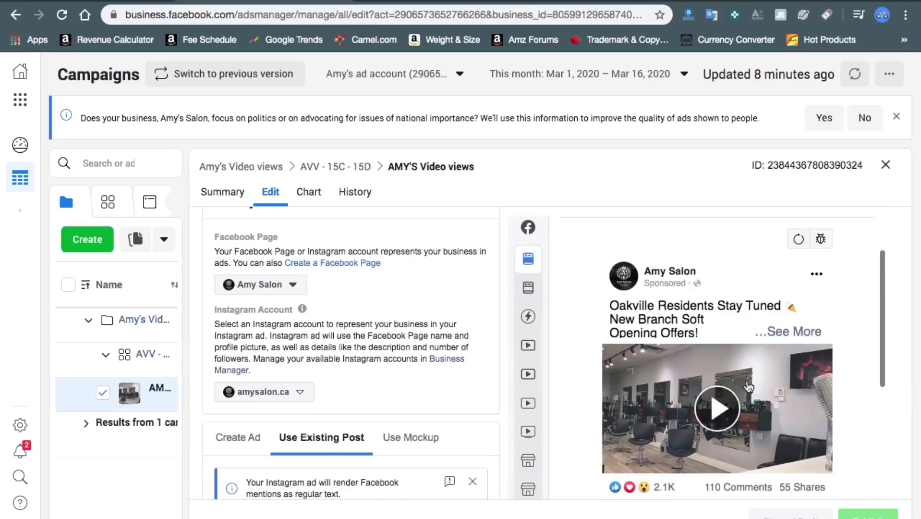
{"action": "scroll", "coordinate": [750, 339], "scroll_direction": "down", "scroll_amount": 3}
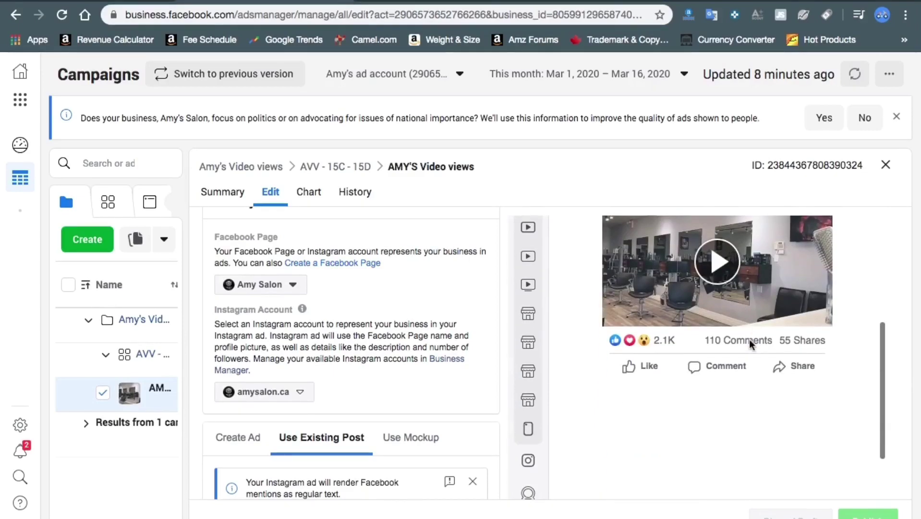
{"action": "scroll", "coordinate": [358, 374], "scroll_direction": "down", "scroll_amount": 5}
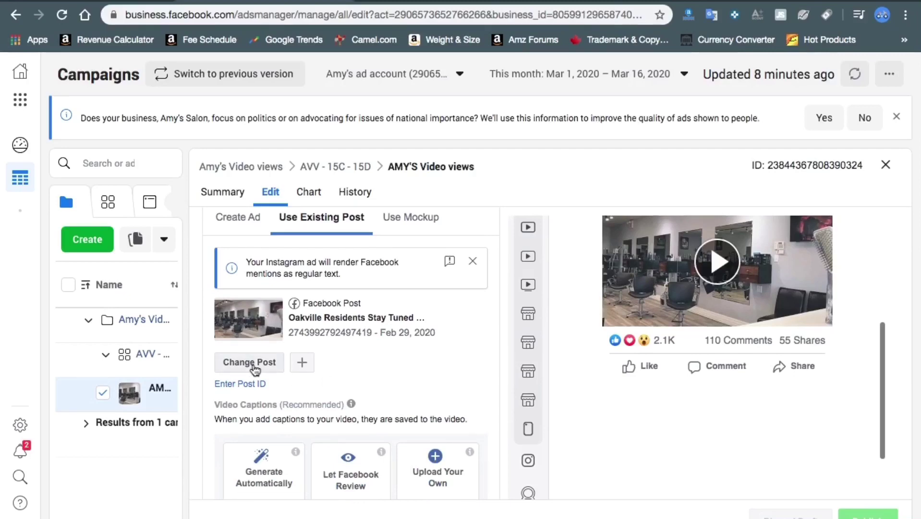
Open the post selection for the ad and examine the page's posts and the warning on ineligible ones
{"action": "left_click", "coordinate": [253, 364]}
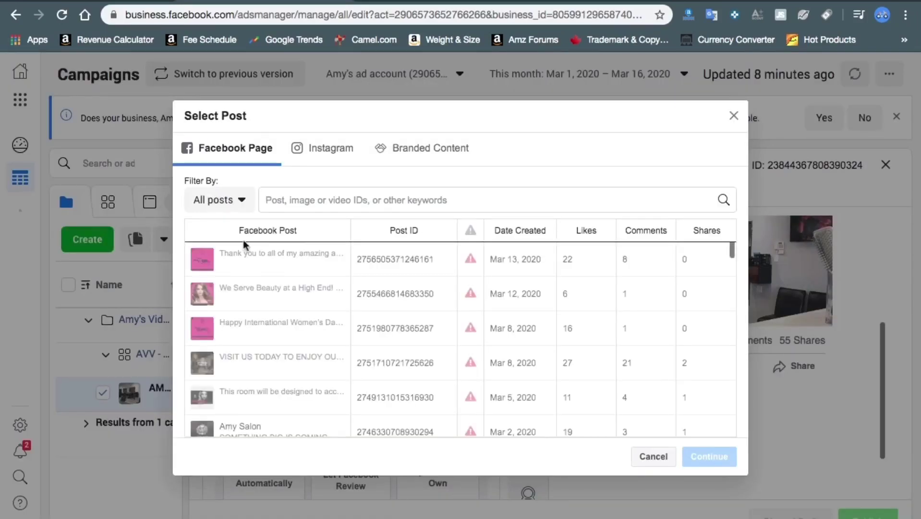
{"action": "scroll", "coordinate": [265, 286], "scroll_direction": "down", "scroll_amount": 10}
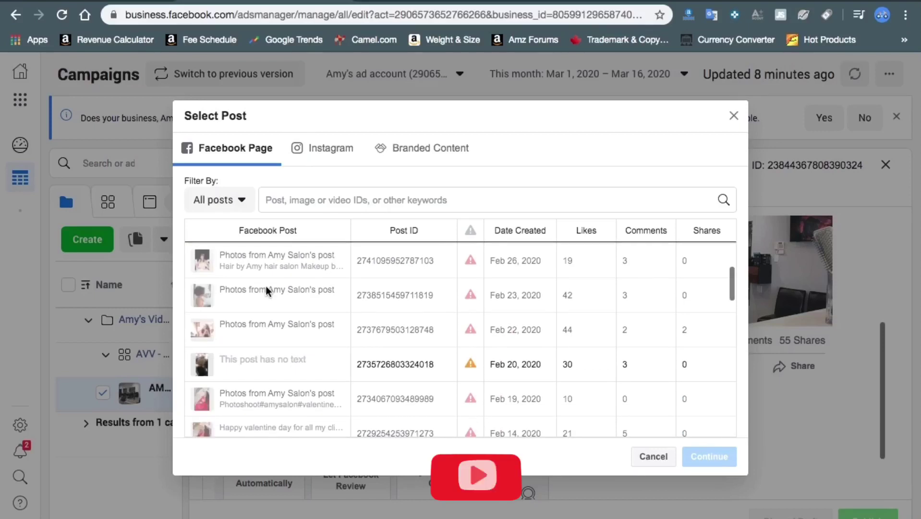
{"action": "scroll", "coordinate": [266, 285], "scroll_direction": "up", "scroll_amount": 10}
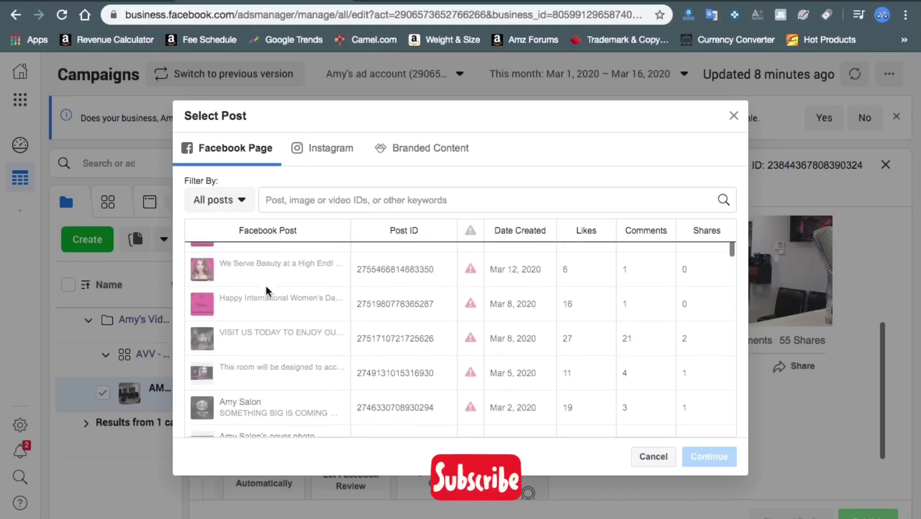
{"action": "scroll", "coordinate": [266, 286], "scroll_direction": "down", "scroll_amount": 1}
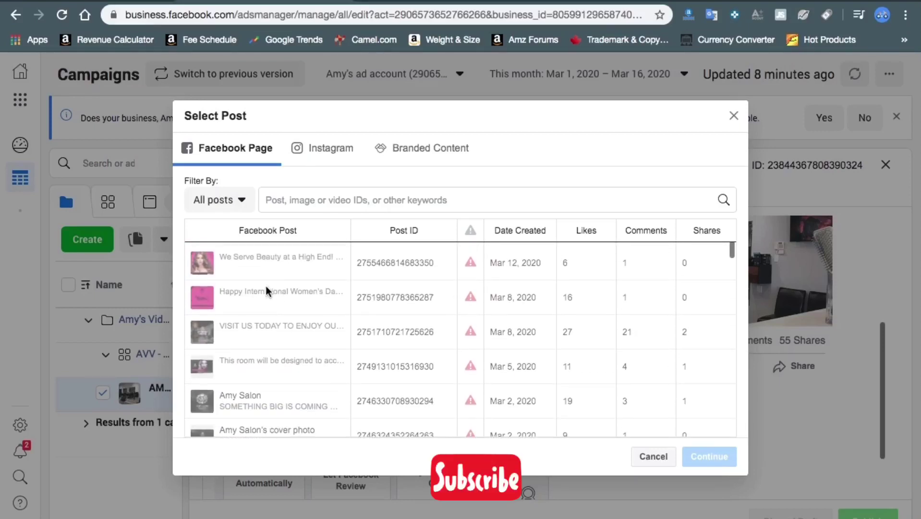
{"action": "scroll", "coordinate": [437, 356], "scroll_direction": "down", "scroll_amount": 3}
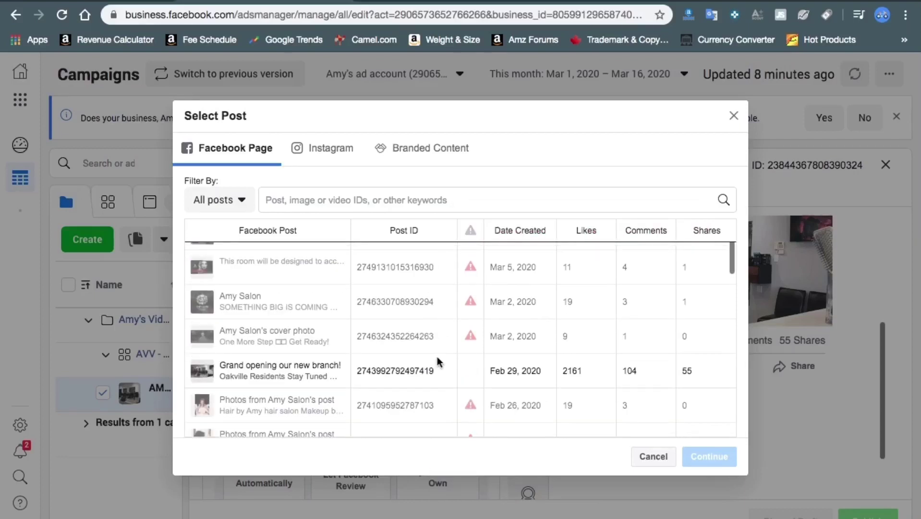
{"action": "mouse_move", "coordinate": [467, 286]}
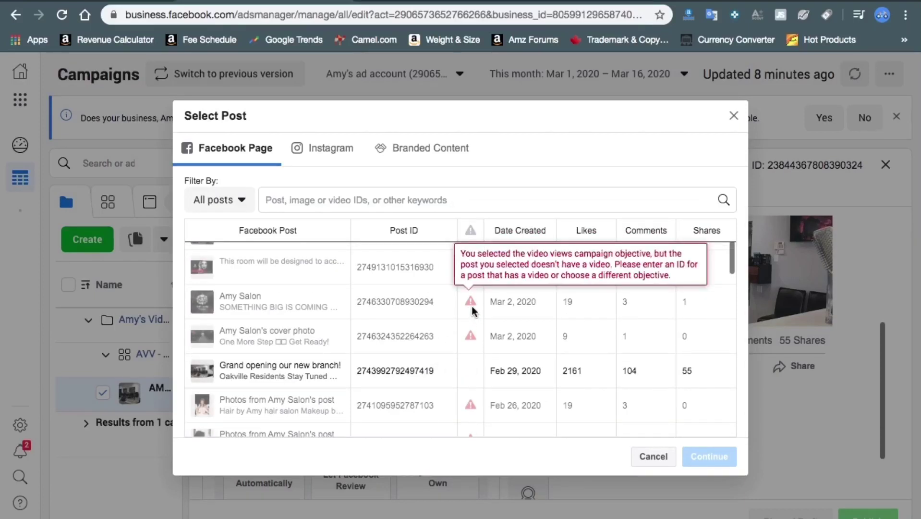
{"action": "scroll", "coordinate": [277, 339], "scroll_direction": "down", "scroll_amount": 2}
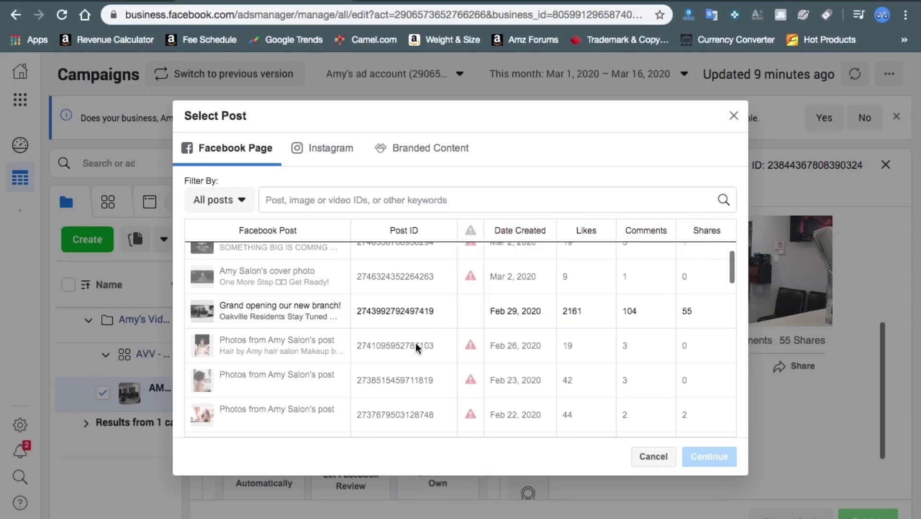
{"action": "scroll", "coordinate": [416, 343], "scroll_direction": "down", "scroll_amount": 3}
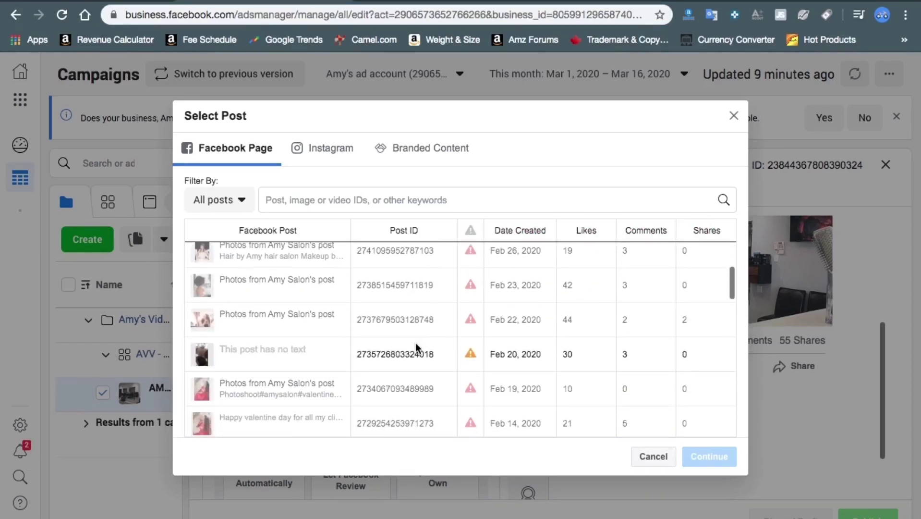
Choose the page's Feb 20, 2020 video post without text as the ad's existing post
{"action": "left_click", "coordinate": [297, 313]}
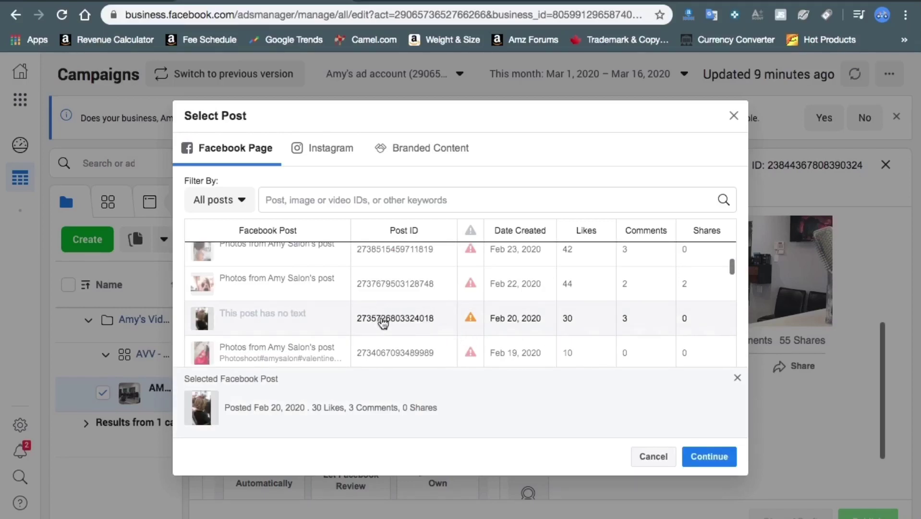
{"action": "scroll", "coordinate": [374, 322], "scroll_direction": "up", "scroll_amount": 5}
{"action": "scroll", "coordinate": [380, 318], "scroll_direction": "down", "scroll_amount": 1}
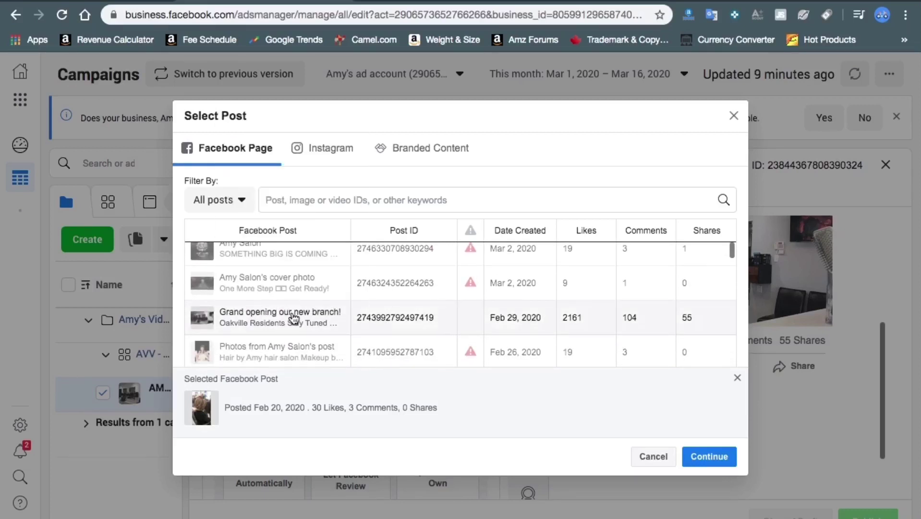
{"action": "scroll", "coordinate": [312, 319], "scroll_direction": "down", "scroll_amount": 4}
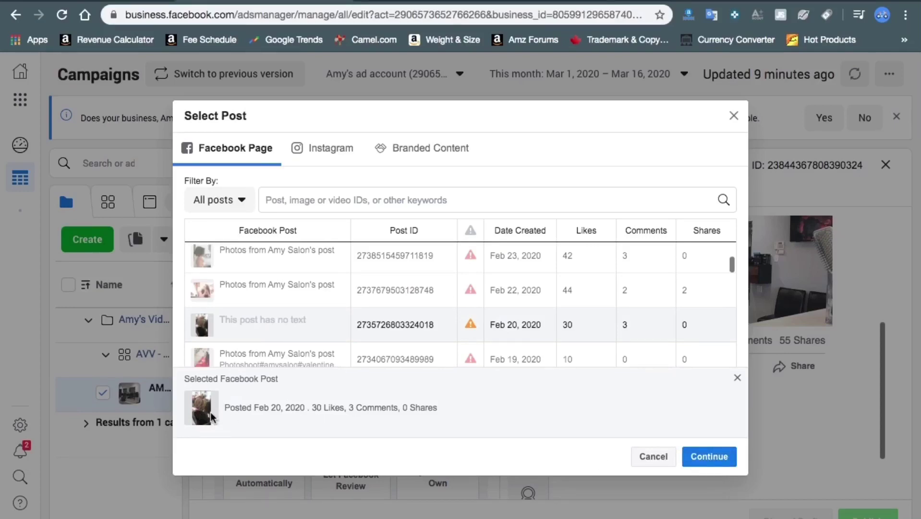
{"action": "scroll", "coordinate": [198, 405], "scroll_direction": "up", "scroll_amount": 5}
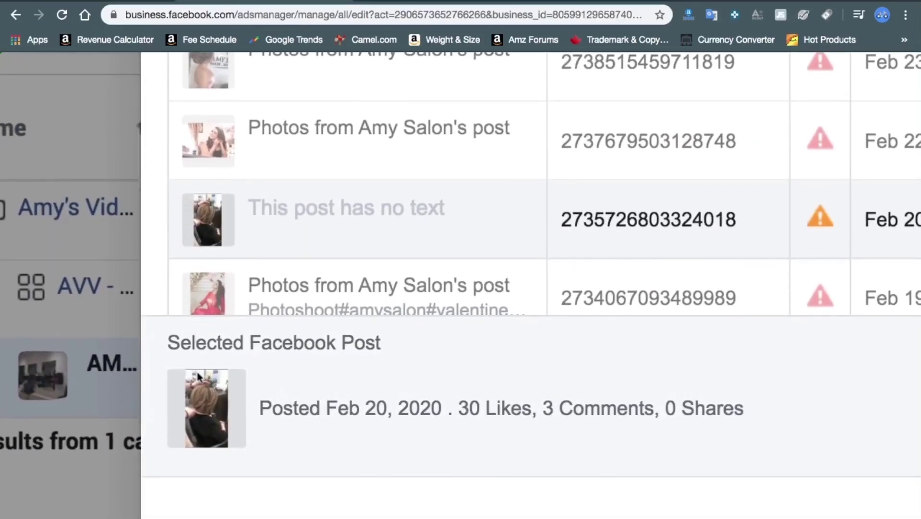
{"action": "scroll", "coordinate": [216, 407], "scroll_direction": "down", "scroll_amount": 5}
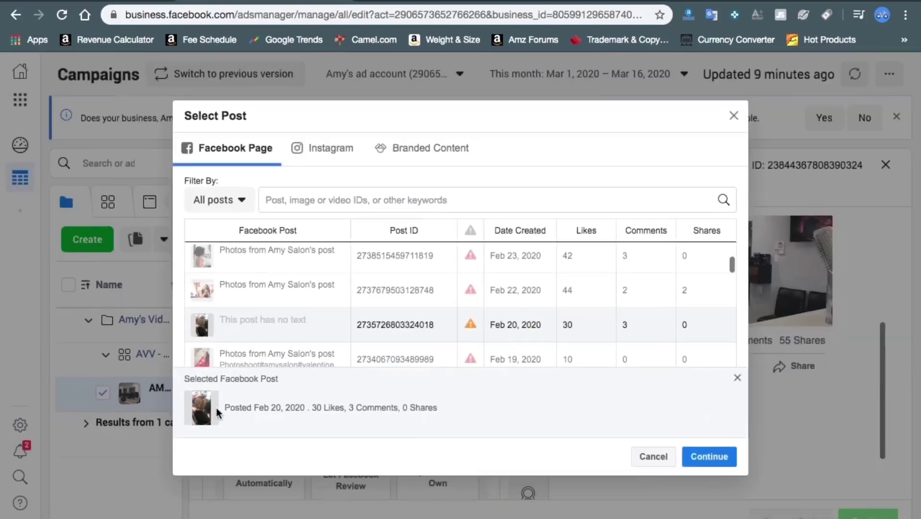
{"action": "left_click", "coordinate": [705, 464]}
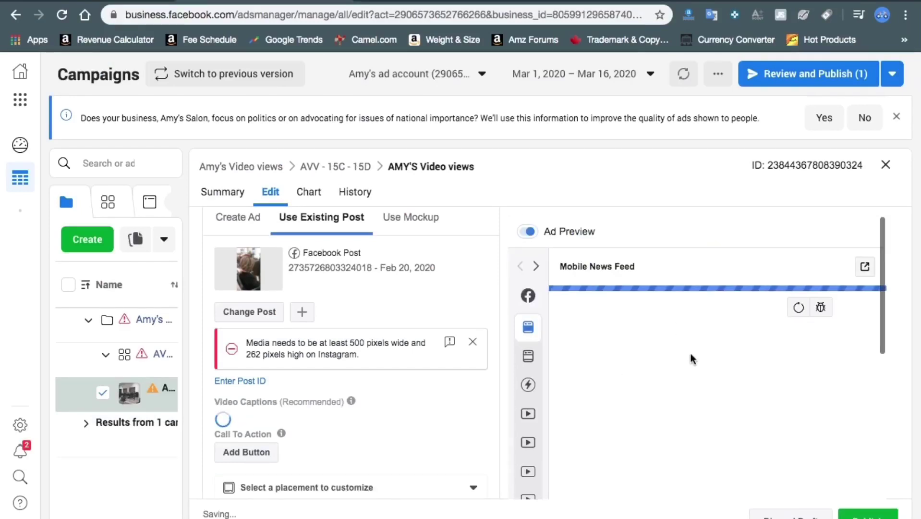
Check the replacement video in the Mobile News Feed preview and publish the changed ad
{"action": "scroll", "coordinate": [691, 354], "scroll_direction": "down", "scroll_amount": 3}
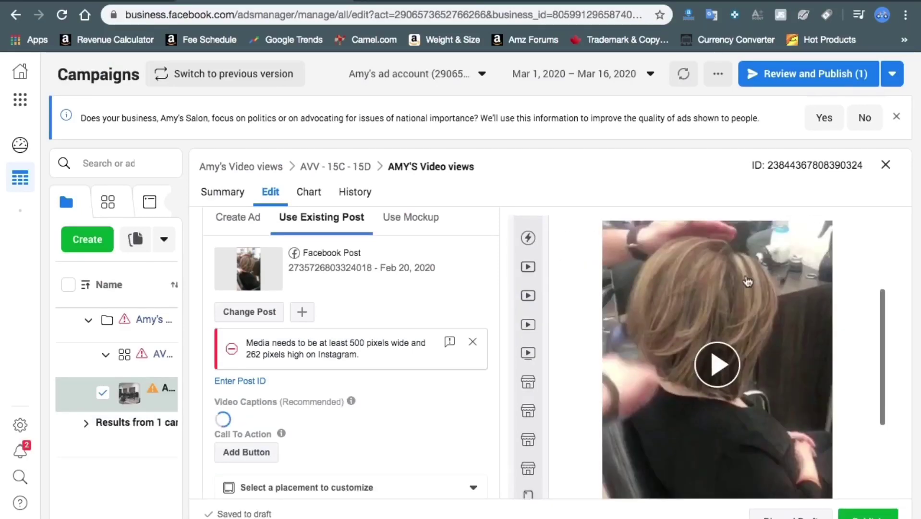
{"action": "scroll", "coordinate": [693, 339], "scroll_direction": "down", "scroll_amount": 3}
{"action": "scroll", "coordinate": [691, 337], "scroll_direction": "up", "scroll_amount": 8}
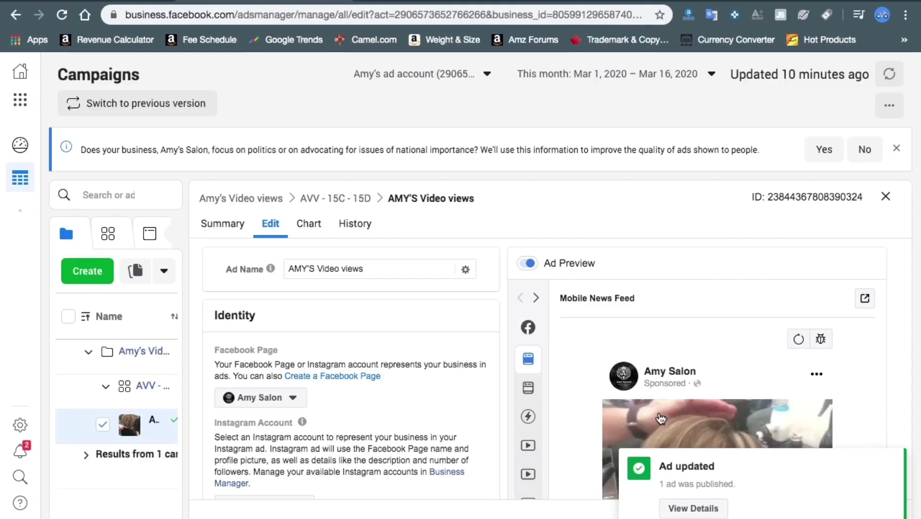
Review the published ad's Mobile News Feed preview, including the replacement post's reactions and comments
{"action": "scroll", "coordinate": [661, 418], "scroll_direction": "down", "scroll_amount": 4}
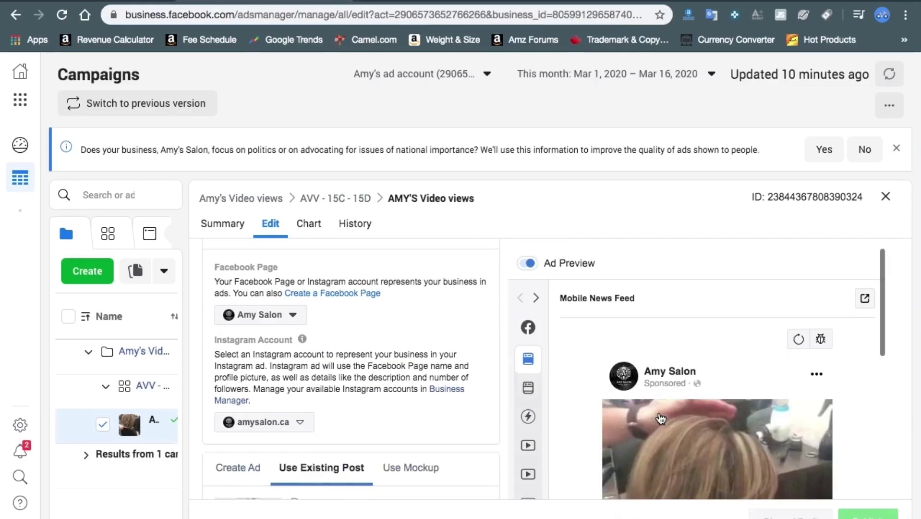
{"action": "scroll", "coordinate": [661, 418], "scroll_direction": "down", "scroll_amount": 6}
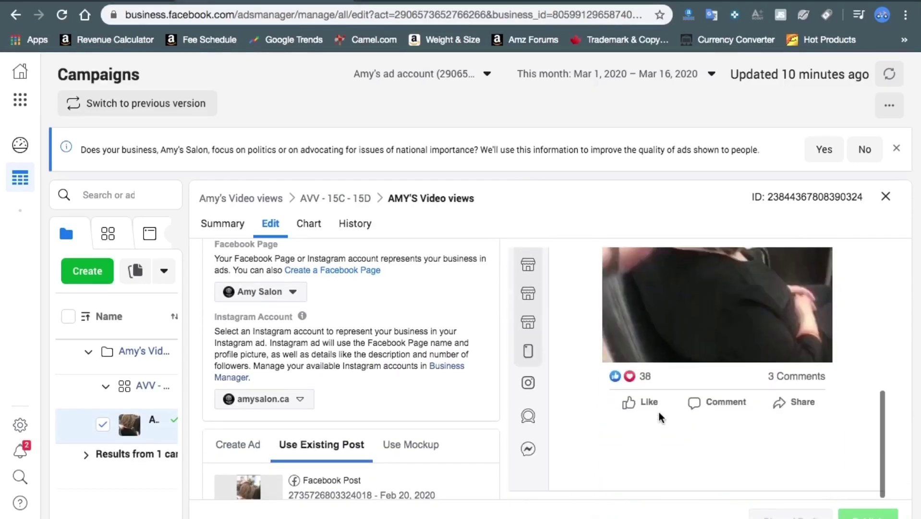
{"action": "scroll", "coordinate": [661, 418], "scroll_direction": "up", "scroll_amount": 4}
{"action": "scroll", "coordinate": [661, 418], "scroll_direction": "up", "scroll_amount": 3}
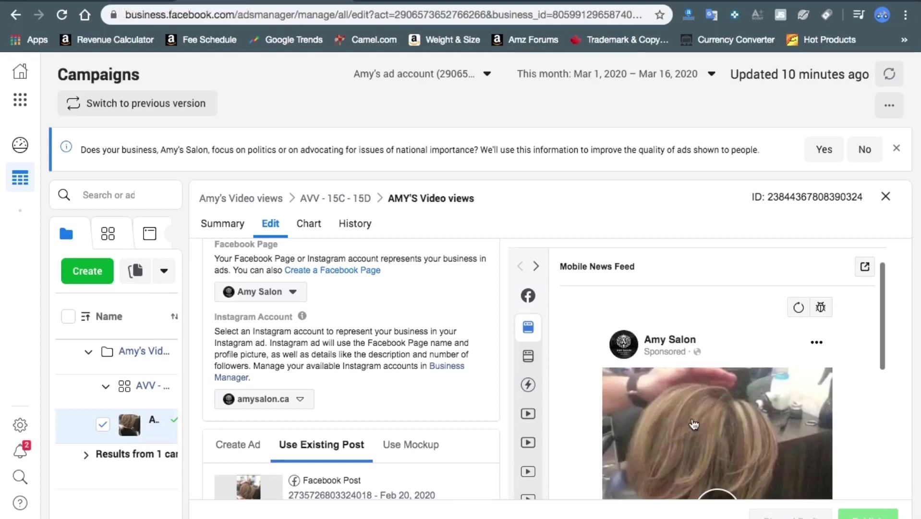
{"action": "scroll", "coordinate": [692, 424], "scroll_direction": "down", "scroll_amount": 4}
{"action": "scroll", "coordinate": [600, 374], "scroll_direction": "up", "scroll_amount": 3}
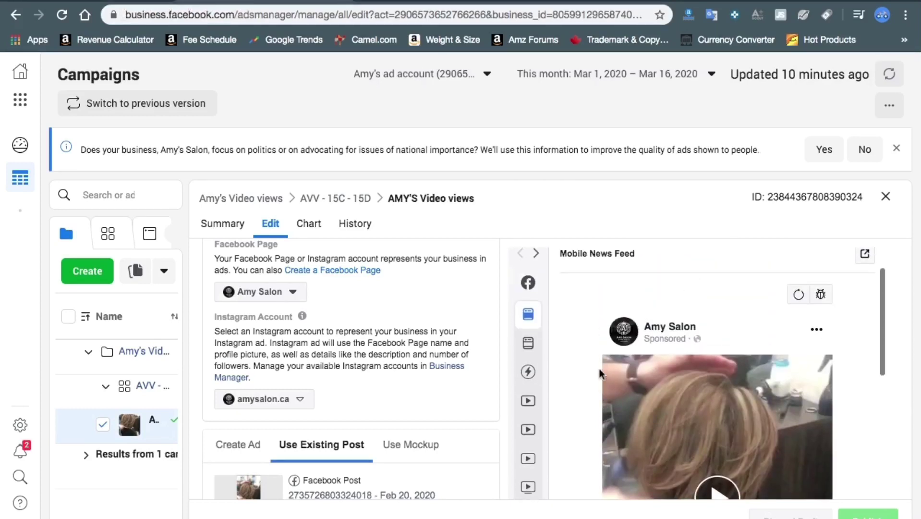
{"action": "scroll", "coordinate": [717, 392], "scroll_direction": "down", "scroll_amount": 1}
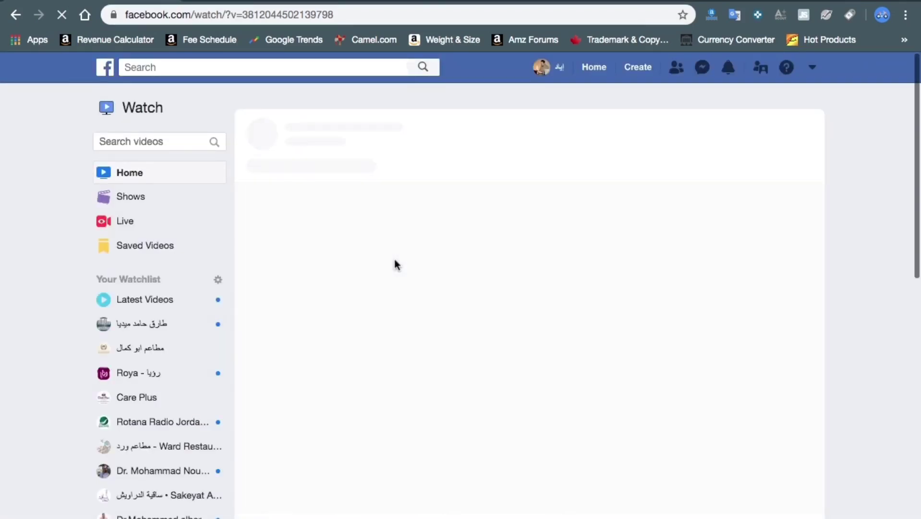
Return to Ads Manager and look over the replacement video in the ad preview again
{"action": "left_click", "coordinate": [245, 2]}
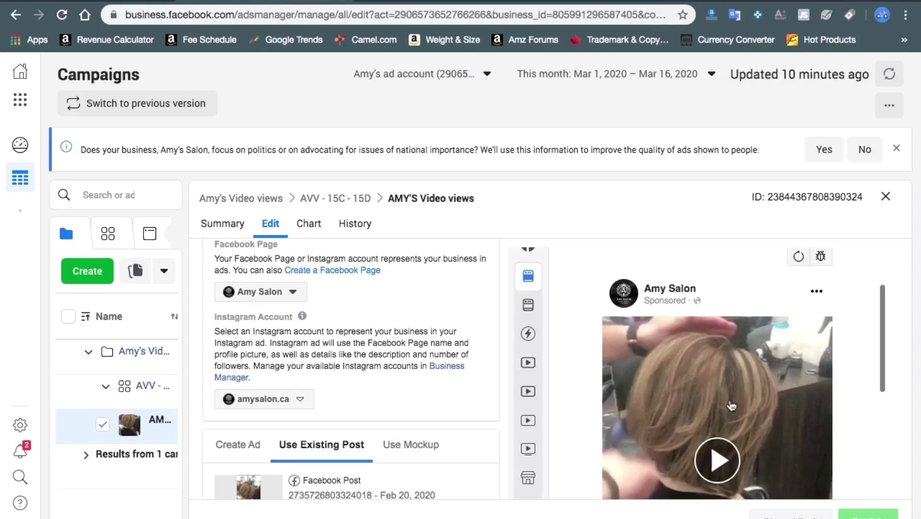
{"action": "scroll", "coordinate": [731, 406], "scroll_direction": "down", "scroll_amount": 3}
{"action": "scroll", "coordinate": [728, 306], "scroll_direction": "up", "scroll_amount": 2}
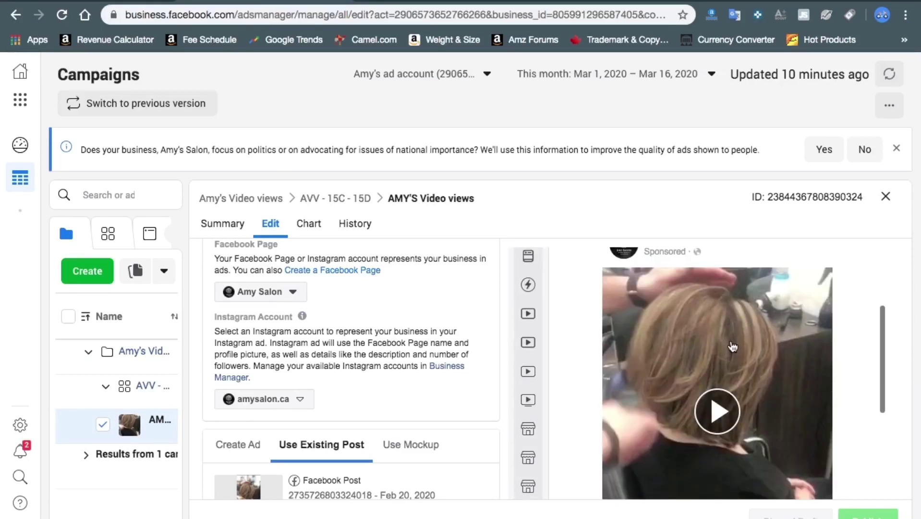
{"action": "scroll", "coordinate": [710, 322], "scroll_direction": "up", "scroll_amount": 1}
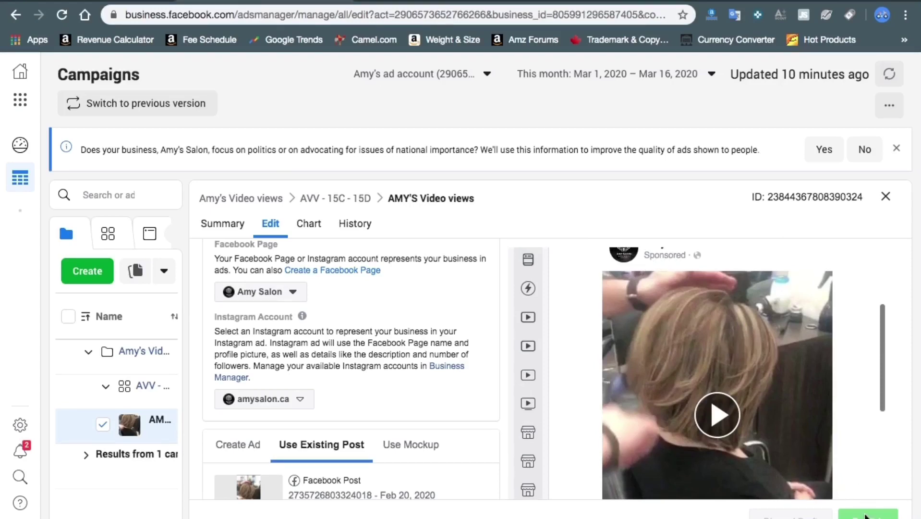
View the original Grand opening our new branch! video on Facebook Watch, checking its engagement and available post options
{"action": "left_click", "coordinate": [79, 2]}
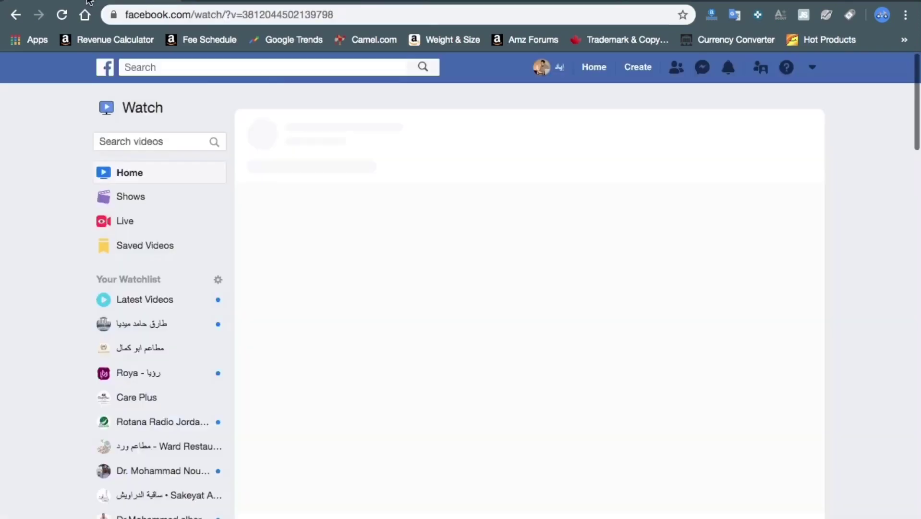
{"action": "scroll", "coordinate": [412, 362], "scroll_direction": "down", "scroll_amount": 1}
{"action": "scroll", "coordinate": [576, 379], "scroll_direction": "down", "scroll_amount": 3}
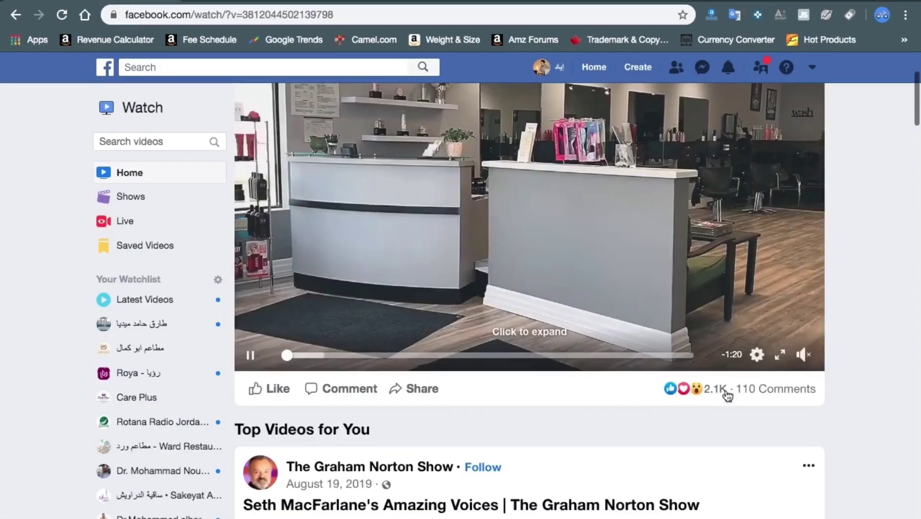
{"action": "scroll", "coordinate": [724, 391], "scroll_direction": "up", "scroll_amount": 4}
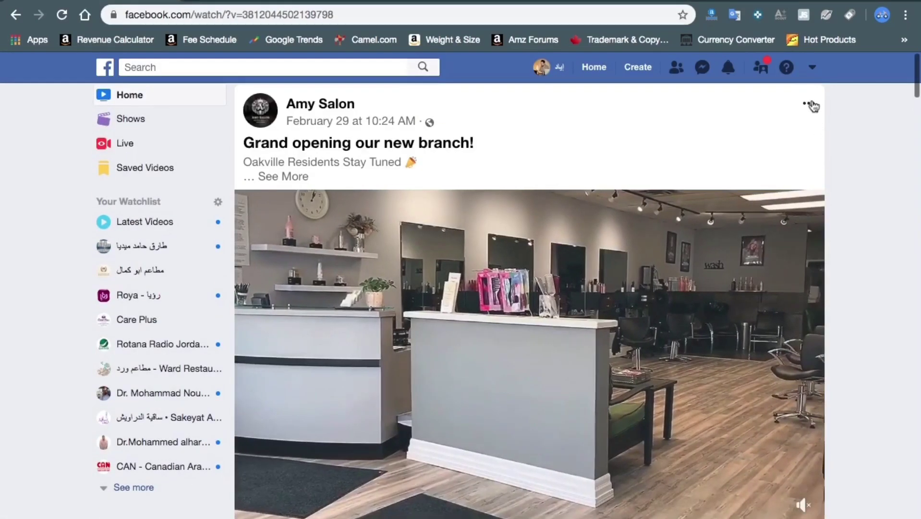
{"action": "left_click", "coordinate": [811, 104]}
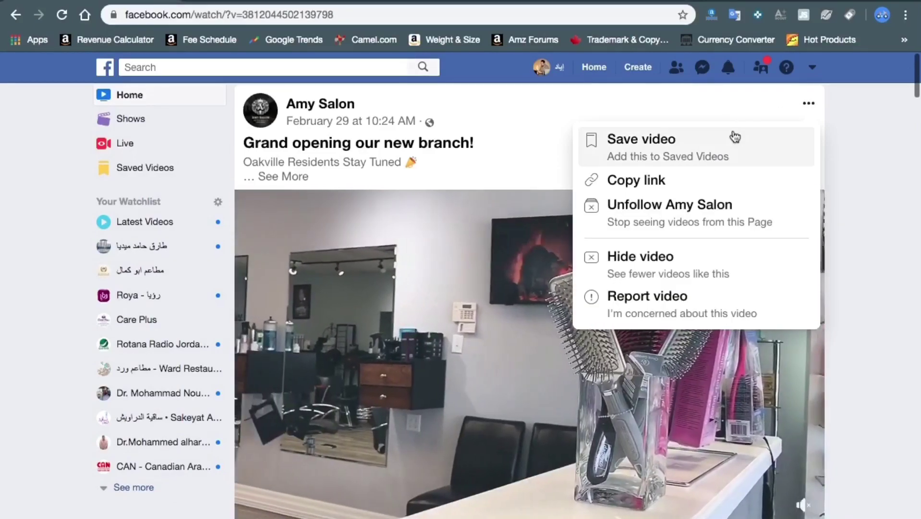
{"action": "left_click", "coordinate": [437, 279]}
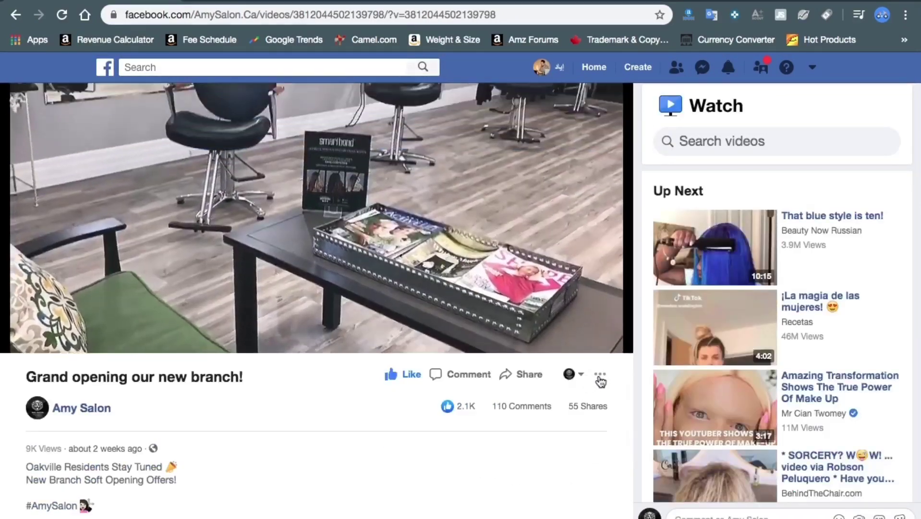
Open the Grand opening our new branch! video for editing from the page and look through its details
{"action": "left_click", "coordinate": [599, 375]}
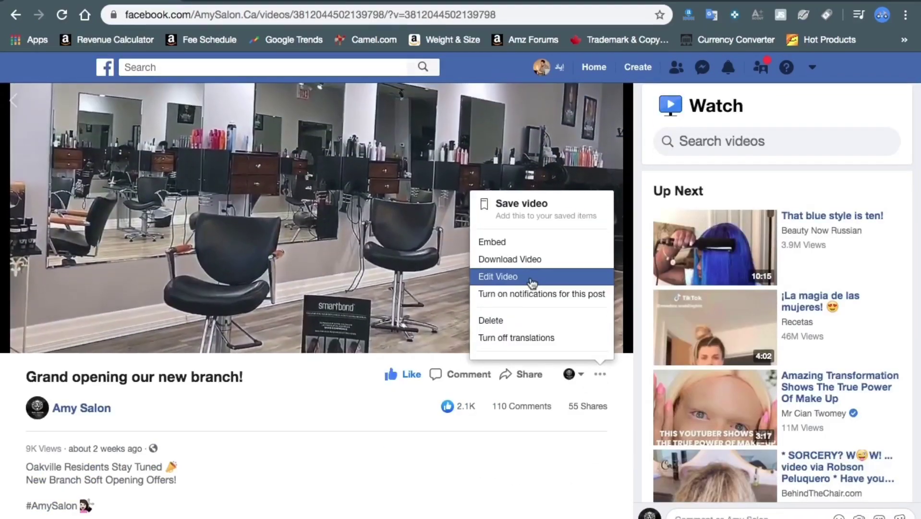
{"action": "left_click", "coordinate": [531, 277]}
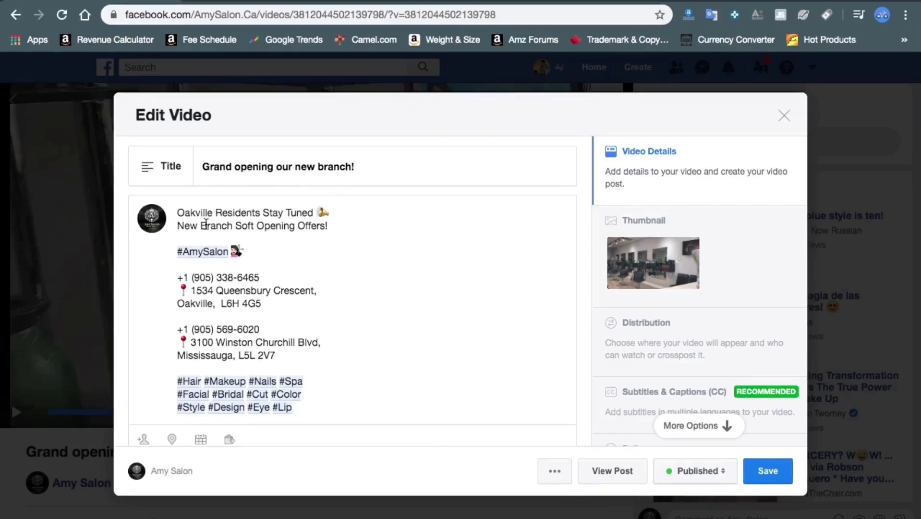
{"action": "scroll", "coordinate": [209, 226], "scroll_direction": "down", "scroll_amount": 2}
{"action": "scroll", "coordinate": [211, 227], "scroll_direction": "up", "scroll_amount": 2}
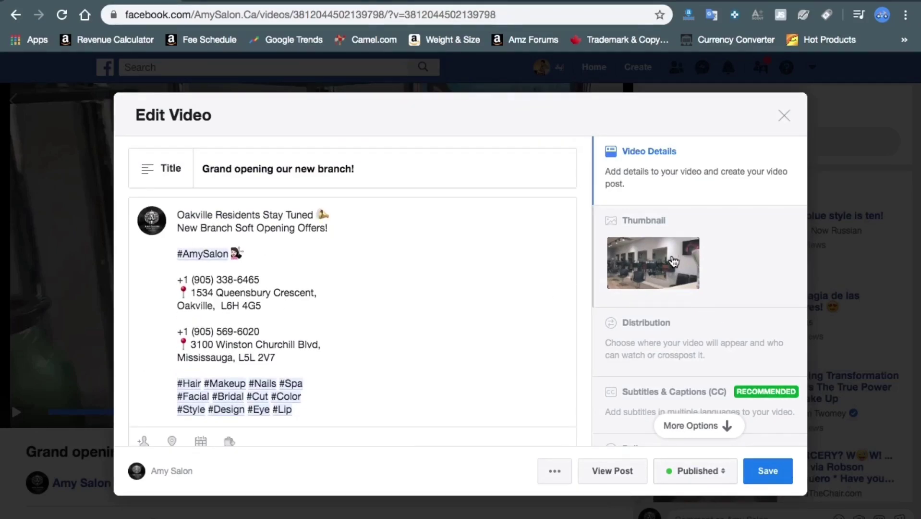
{"action": "scroll", "coordinate": [674, 257], "scroll_direction": "down", "scroll_amount": 3}
{"action": "scroll", "coordinate": [399, 307], "scroll_direction": "down", "scroll_amount": 6}
Try inserting text into the first branch's address in the video description and undo the insertion
{"action": "scroll", "coordinate": [396, 313], "scroll_direction": "up", "scroll_amount": 5}
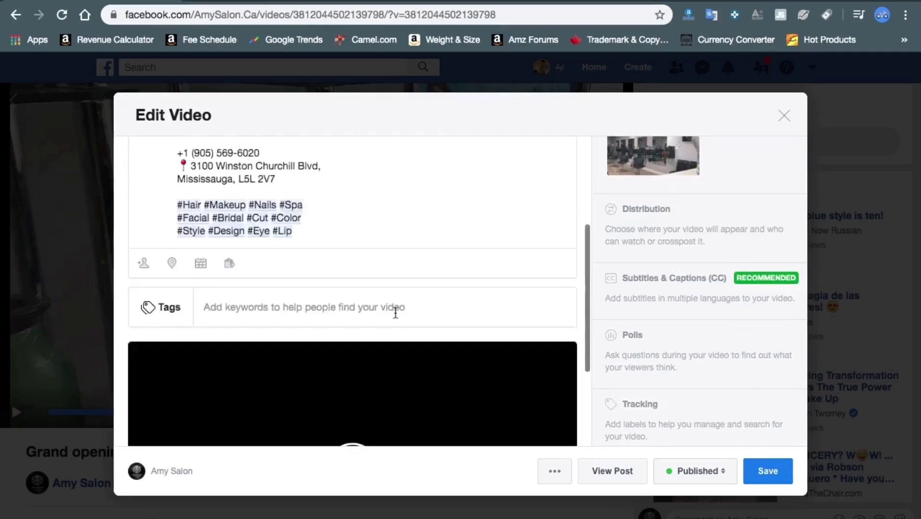
{"action": "type", "text": "eitngnaeeeam"}
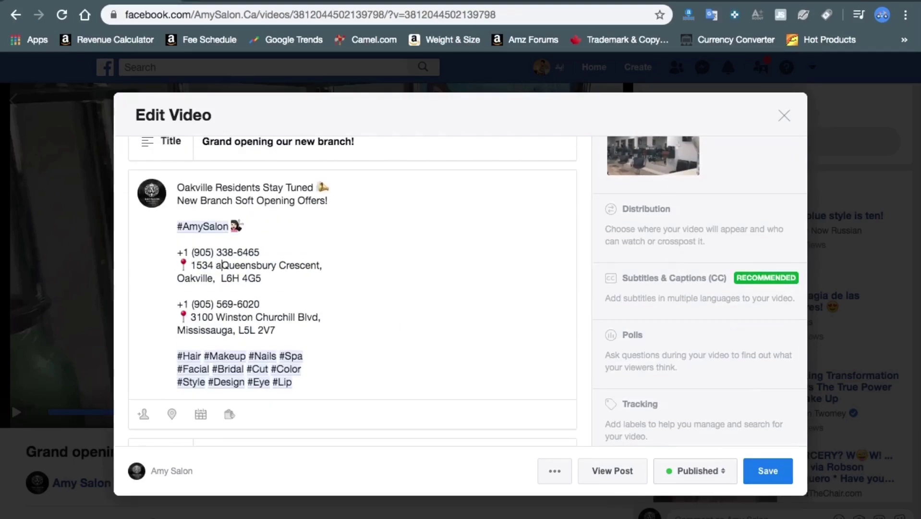
{"action": "key", "text": "ctrl+z"}
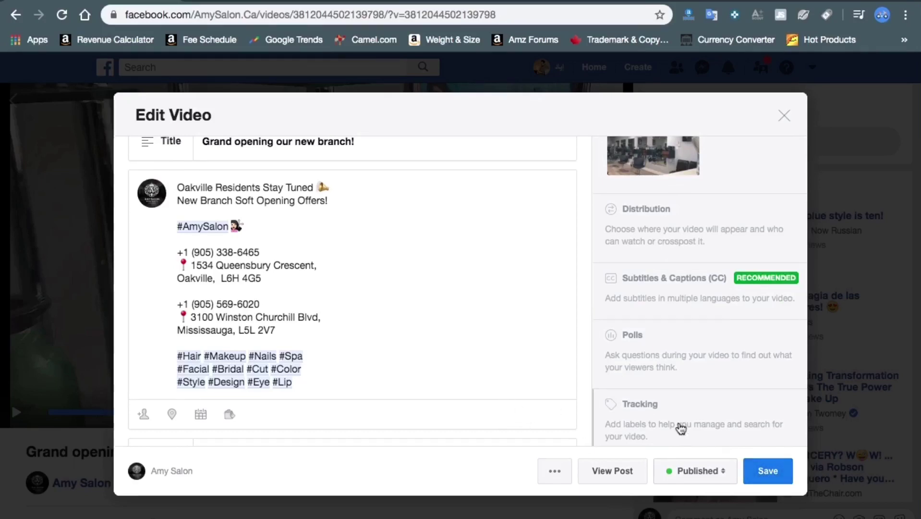
Exit the video editor without saving and go back to the Amy Salon page
{"action": "left_click", "coordinate": [786, 118]}
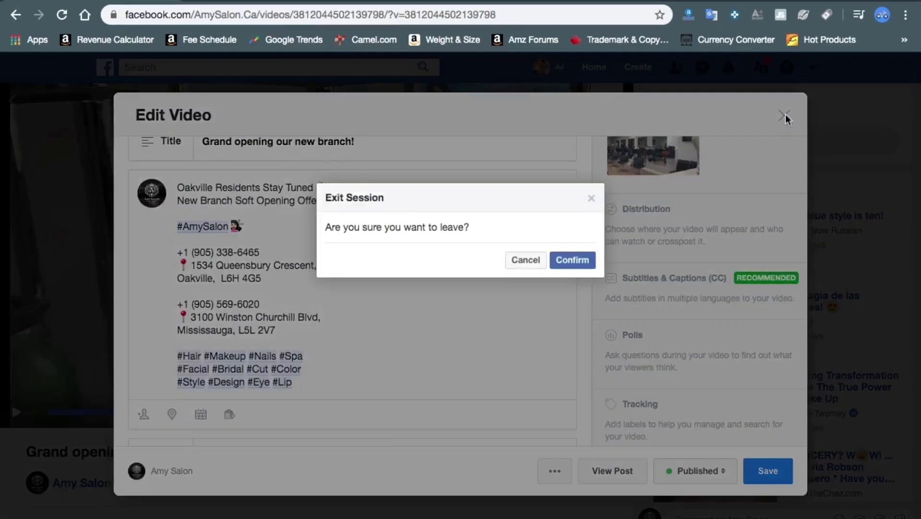
{"action": "left_click", "coordinate": [575, 262]}
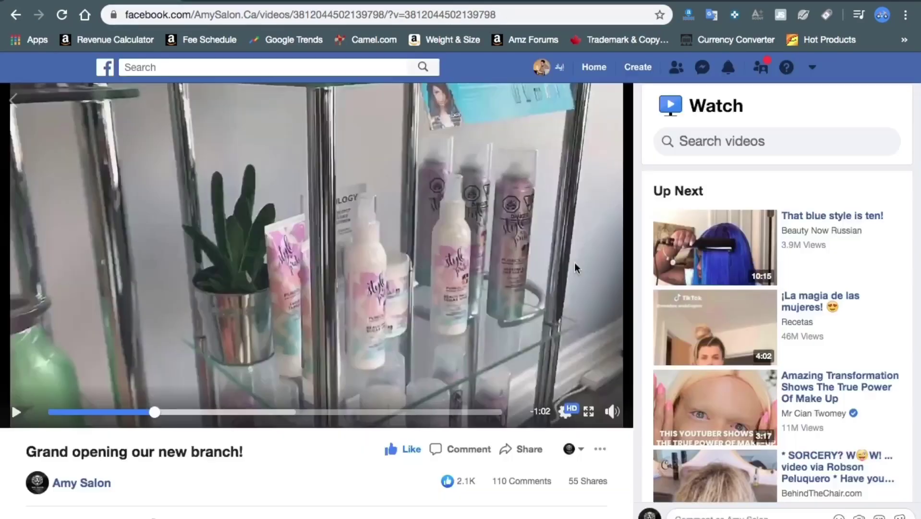
{"action": "scroll", "coordinate": [56, 290], "scroll_direction": "left", "scroll_amount": 5}
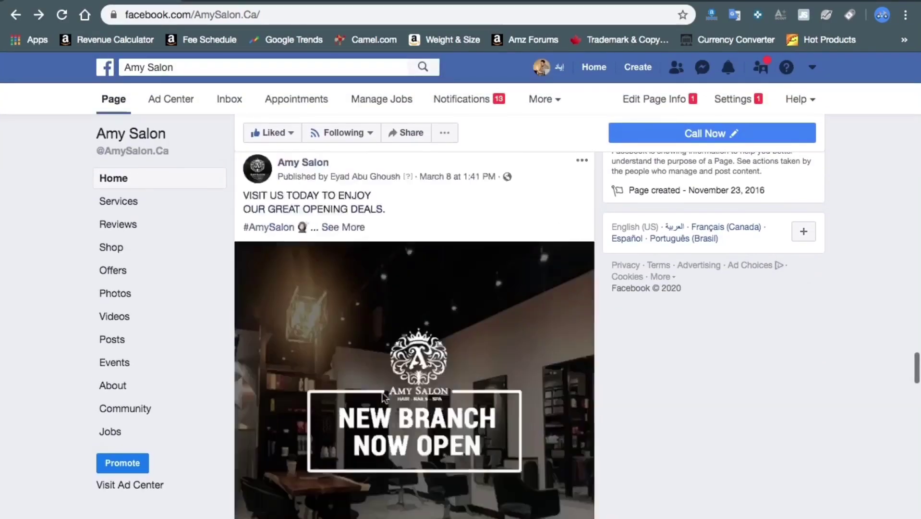
Find the February 29 Oakville Residents Stay Tuned video post on the Amy Salon page and open it for editing
{"action": "scroll", "coordinate": [383, 393], "scroll_direction": "down", "scroll_amount": 15}
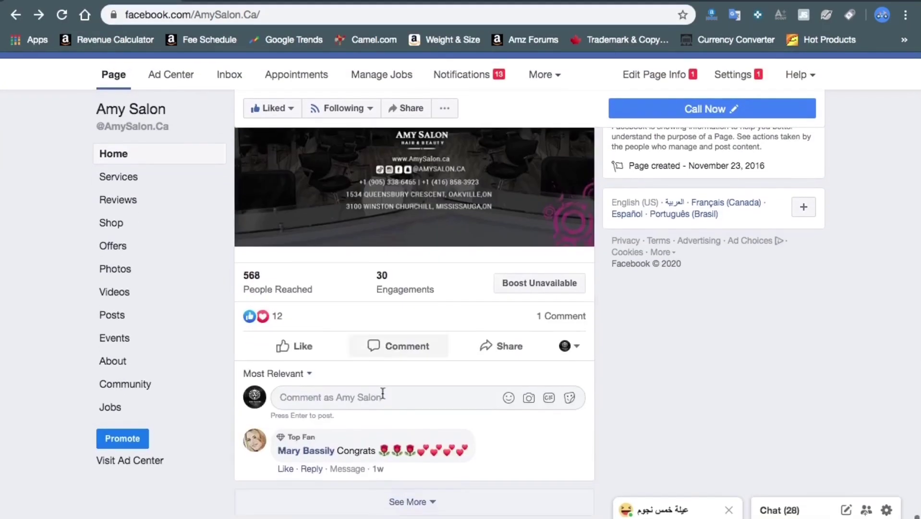
{"action": "scroll", "coordinate": [383, 397], "scroll_direction": "up", "scroll_amount": 2}
{"action": "scroll", "coordinate": [384, 399], "scroll_direction": "down", "scroll_amount": 4}
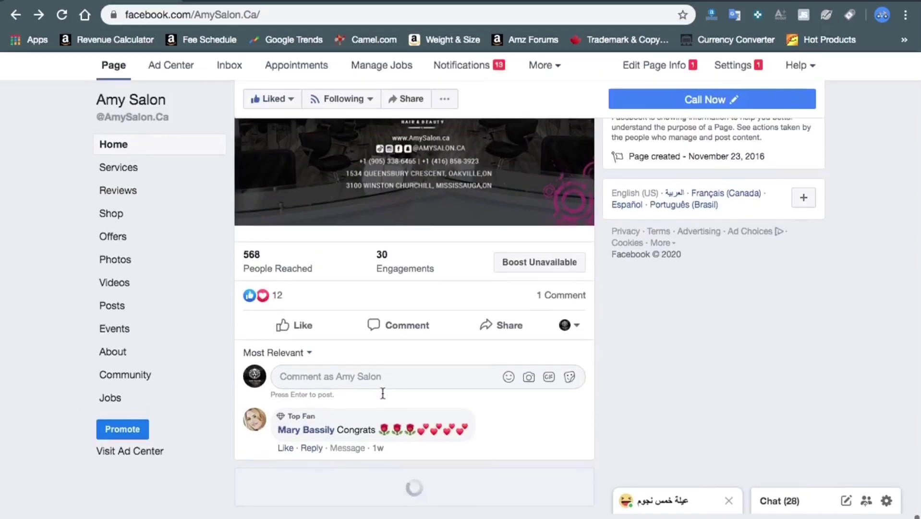
{"action": "scroll", "coordinate": [382, 393], "scroll_direction": "up", "scroll_amount": 1}
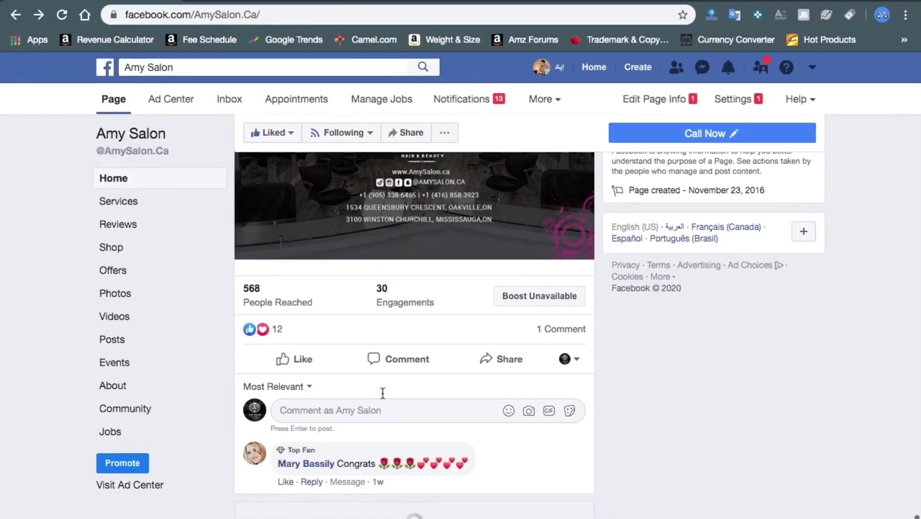
{"action": "scroll", "coordinate": [383, 393], "scroll_direction": "down", "scroll_amount": 10}
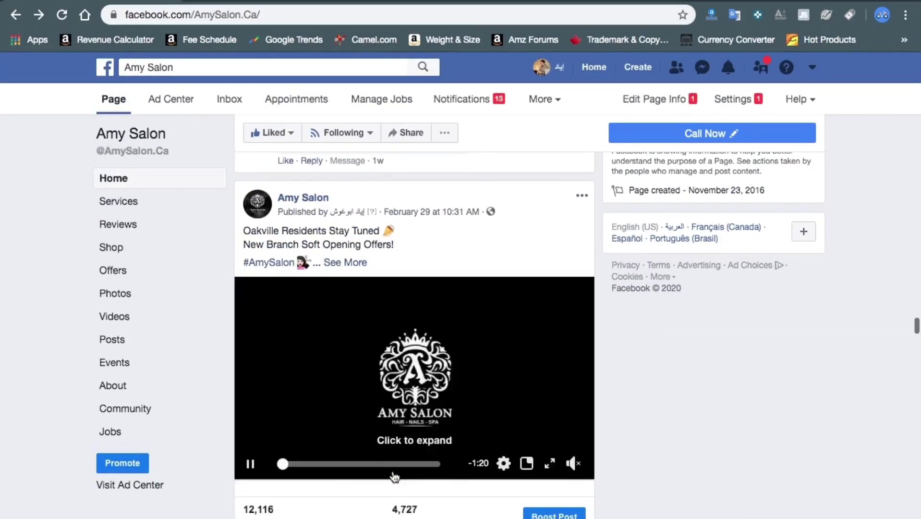
{"action": "left_click", "coordinate": [582, 196]}
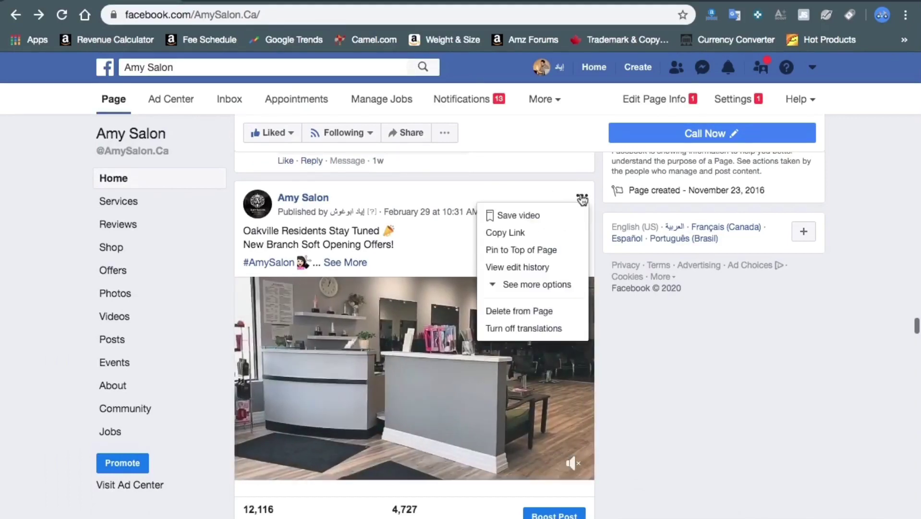
{"action": "left_click", "coordinate": [535, 285]}
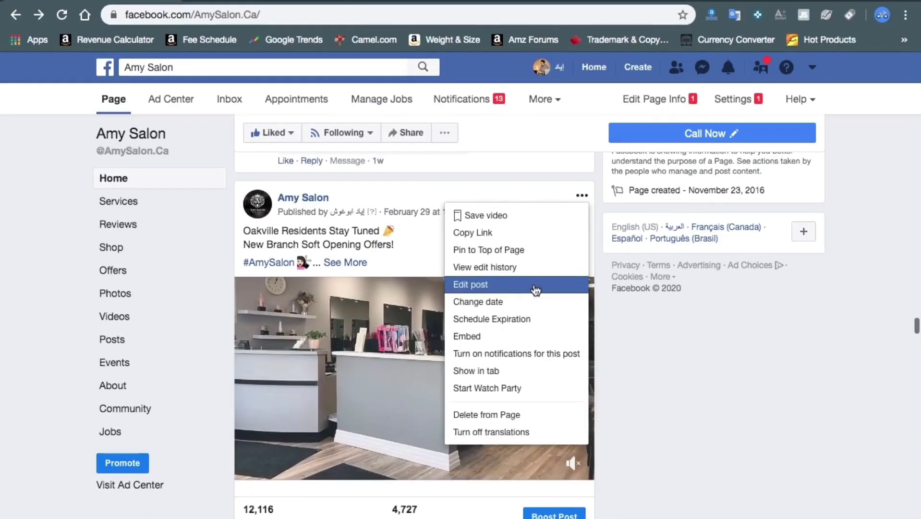
{"action": "left_click", "coordinate": [536, 285]}
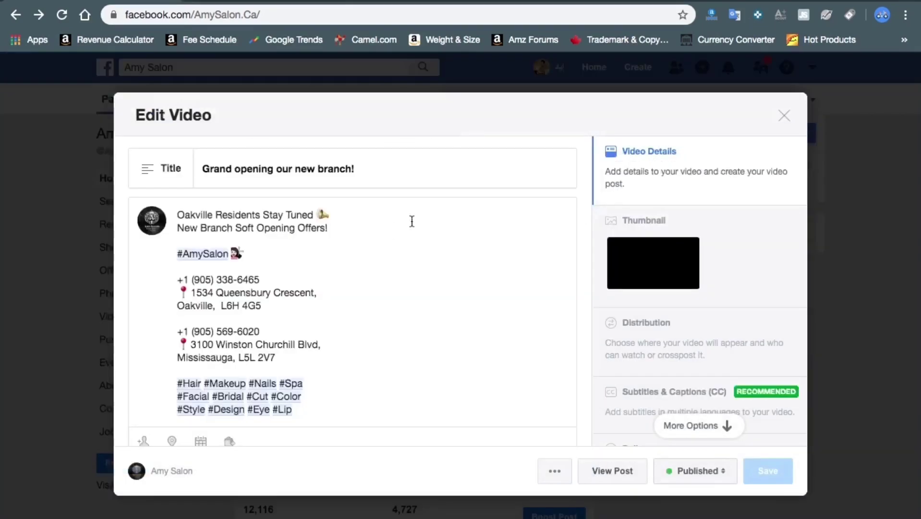
Place the cursor below #AmySalon in the video description, leave the editor without changing the text, and view the post's engagement
{"action": "left_click", "coordinate": [274, 260]}
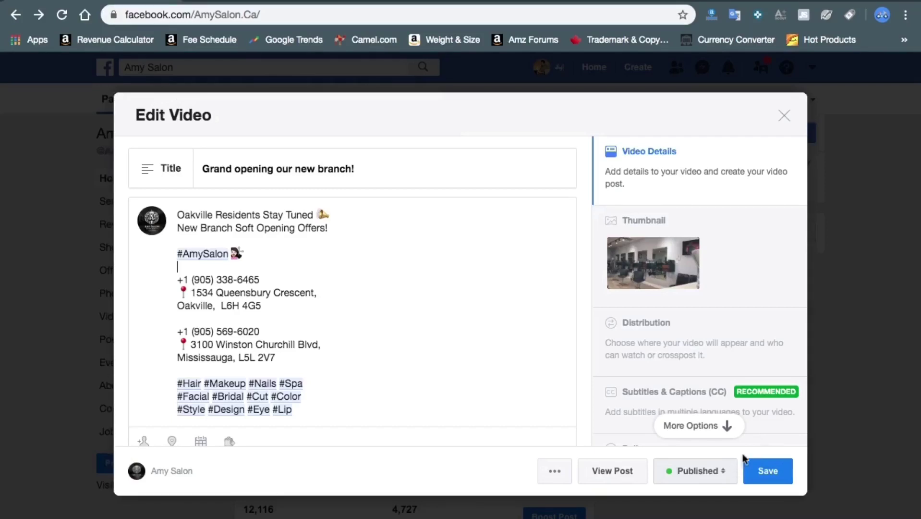
{"action": "left_click", "coordinate": [765, 471]}
{"action": "left_click", "coordinate": [784, 115]}
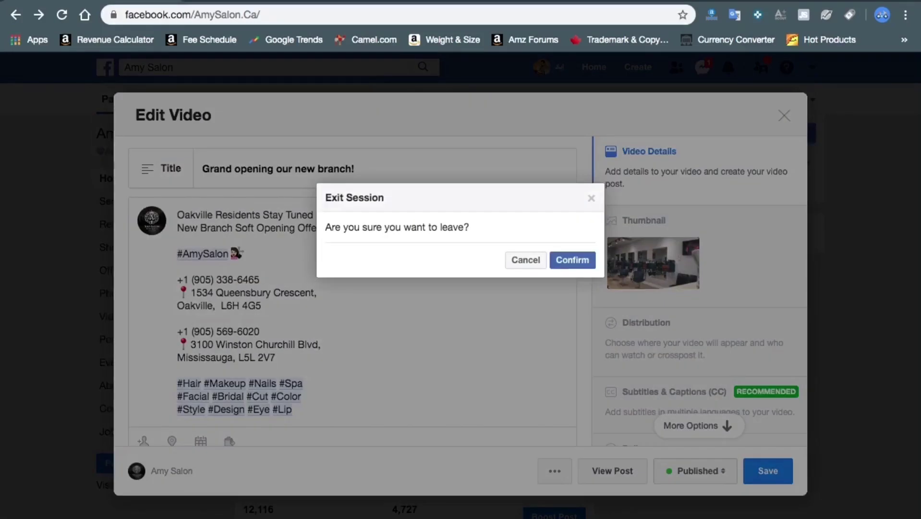
{"action": "left_click", "coordinate": [563, 261]}
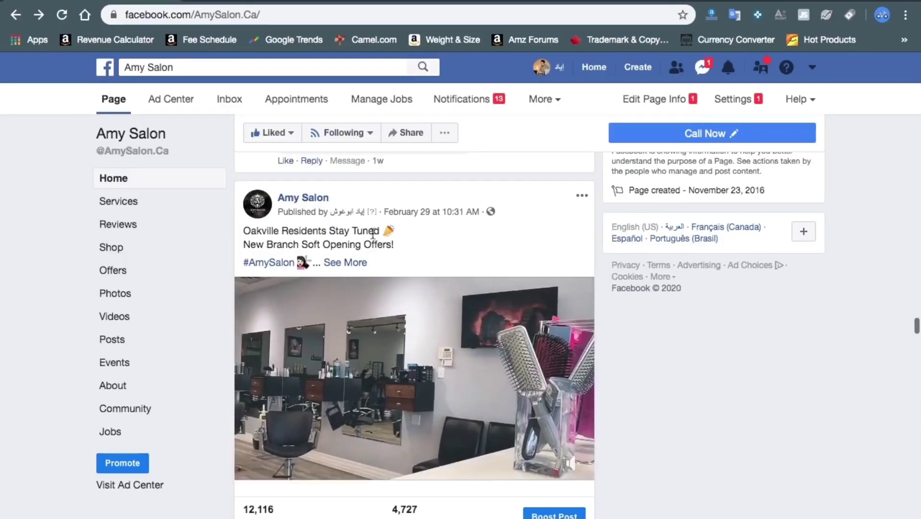
{"action": "scroll", "coordinate": [319, 274], "scroll_direction": "down", "scroll_amount": 2}
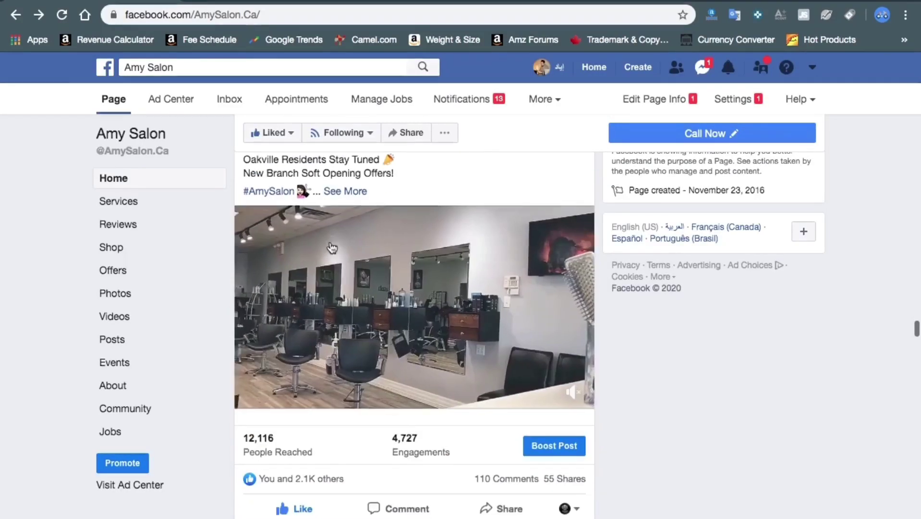
Switch to Ads Manager and change the AMY'S Video views ad's existing post to the Feb 29, 2020 Grand opening our new branch! video
{"action": "left_click", "coordinate": [267, 2]}
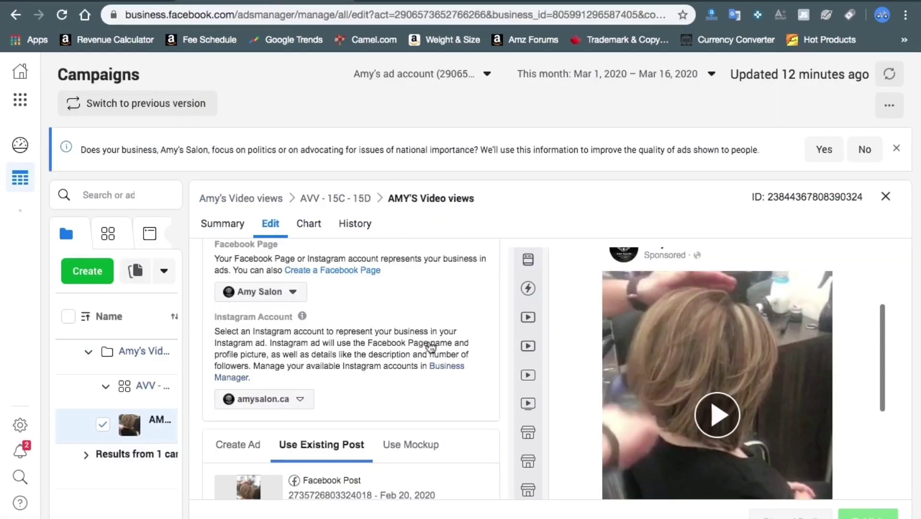
{"action": "scroll", "coordinate": [324, 425], "scroll_direction": "down", "scroll_amount": 2}
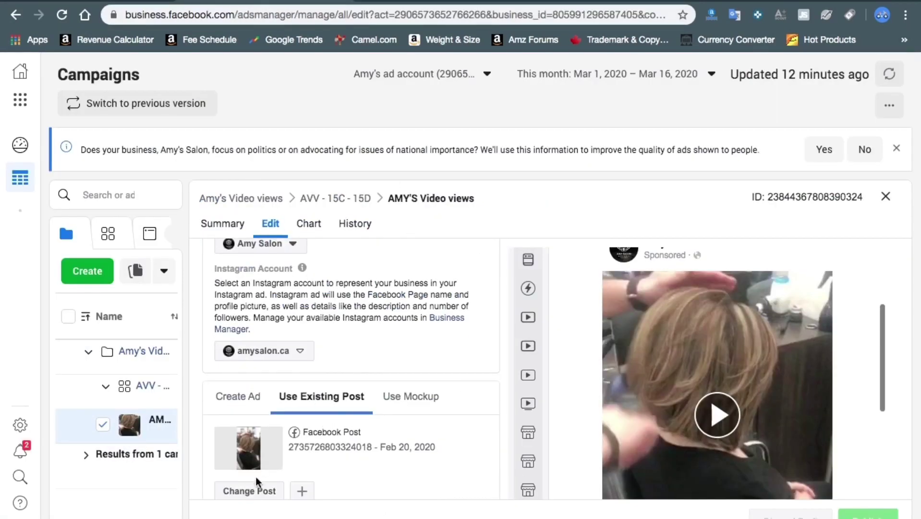
{"action": "scroll", "coordinate": [271, 449], "scroll_direction": "down", "scroll_amount": 2}
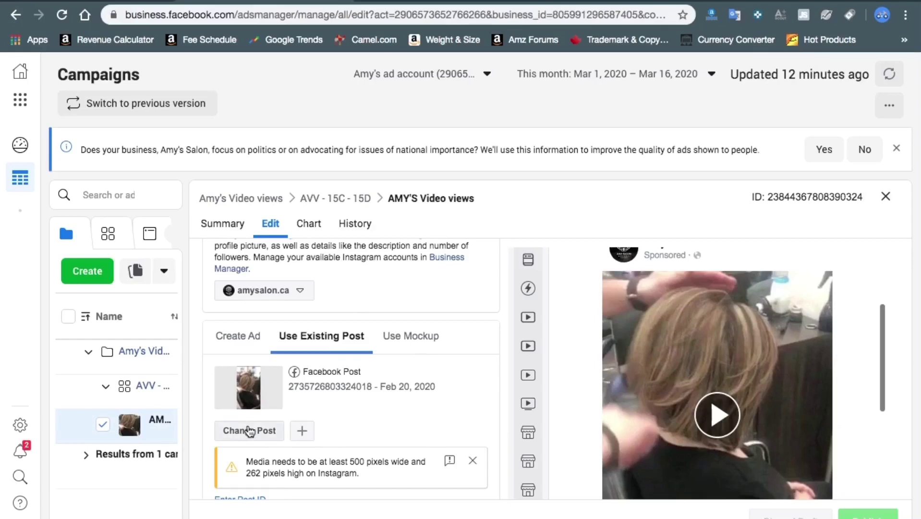
{"action": "left_click", "coordinate": [249, 431]}
{"action": "scroll", "coordinate": [286, 301], "scroll_direction": "down", "scroll_amount": 5}
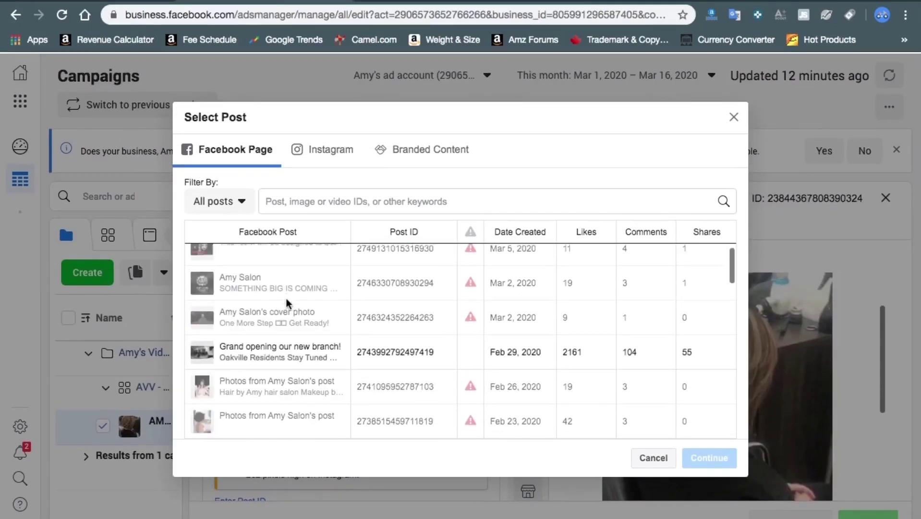
{"action": "left_click", "coordinate": [278, 319]}
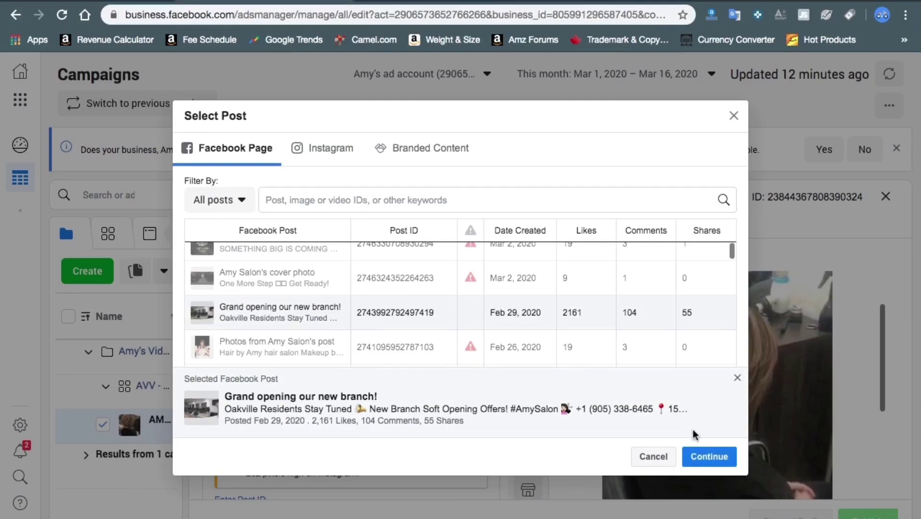
{"action": "left_click", "coordinate": [705, 461]}
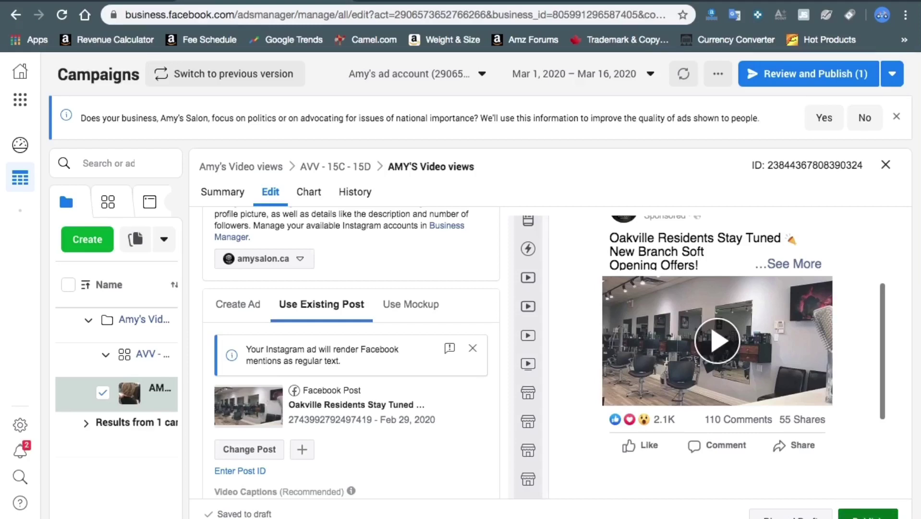
Publish the updated AMY'S Video views ad, check its preview, and close the ad editor
{"action": "left_click", "coordinate": [869, 515]}
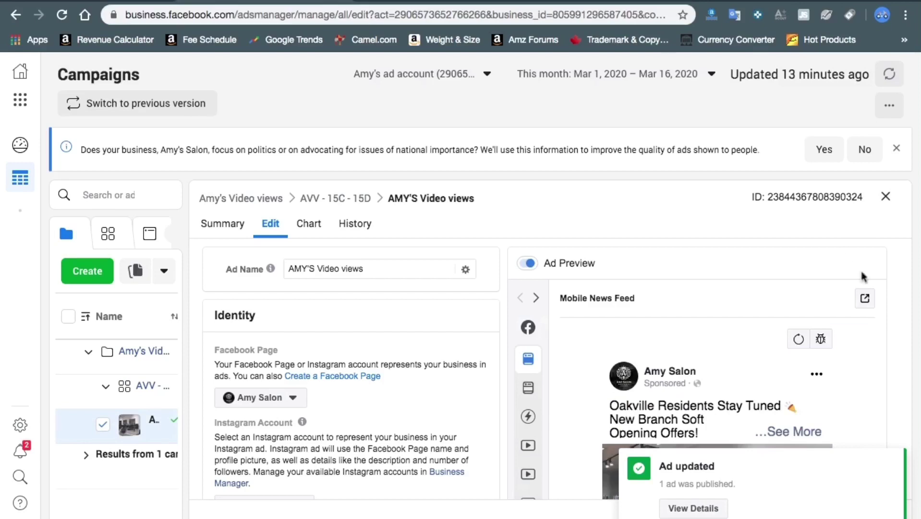
{"action": "scroll", "coordinate": [660, 393], "scroll_direction": "down", "scroll_amount": 5}
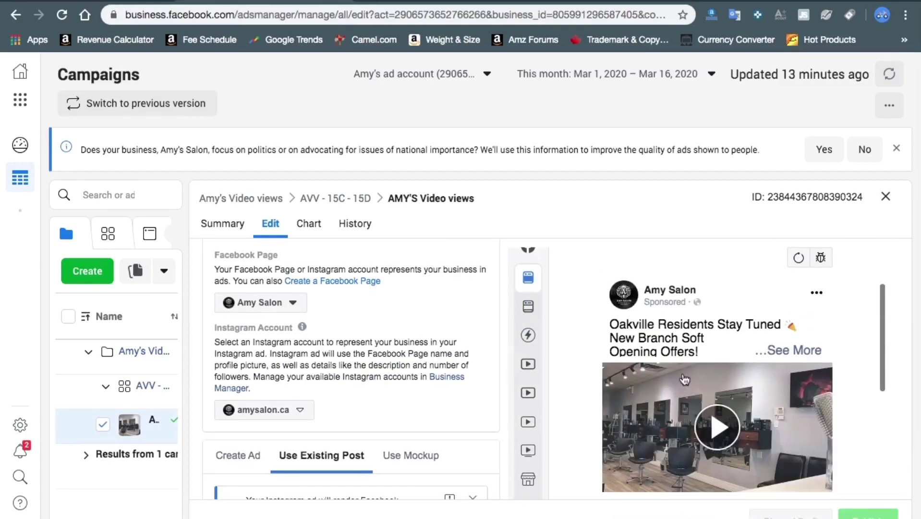
{"action": "left_click", "coordinate": [886, 196]}
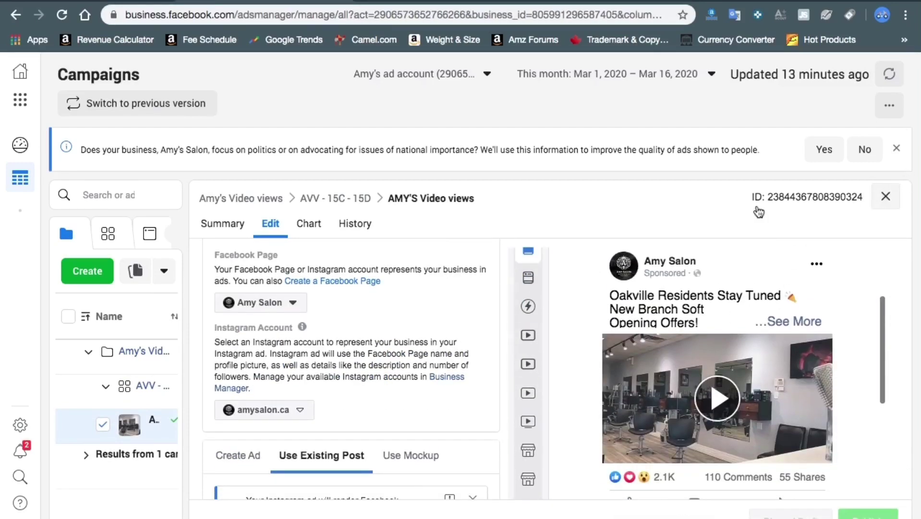